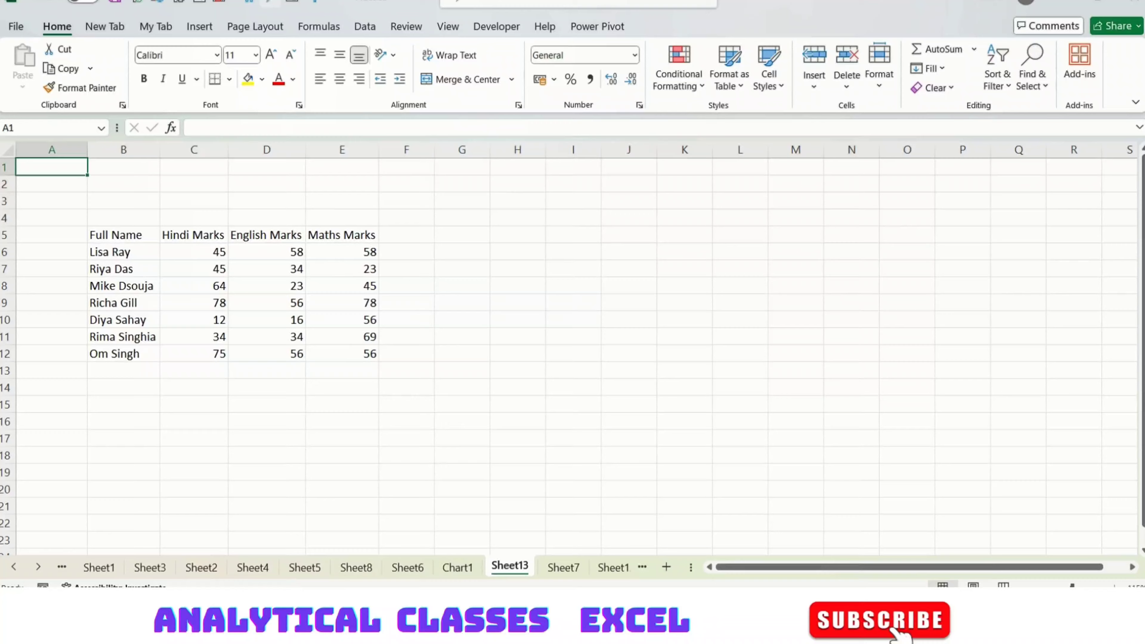
# Select the marks range B5:E12, from the Full Name header to the last Maths score.
pyautogui.click(198, 309)
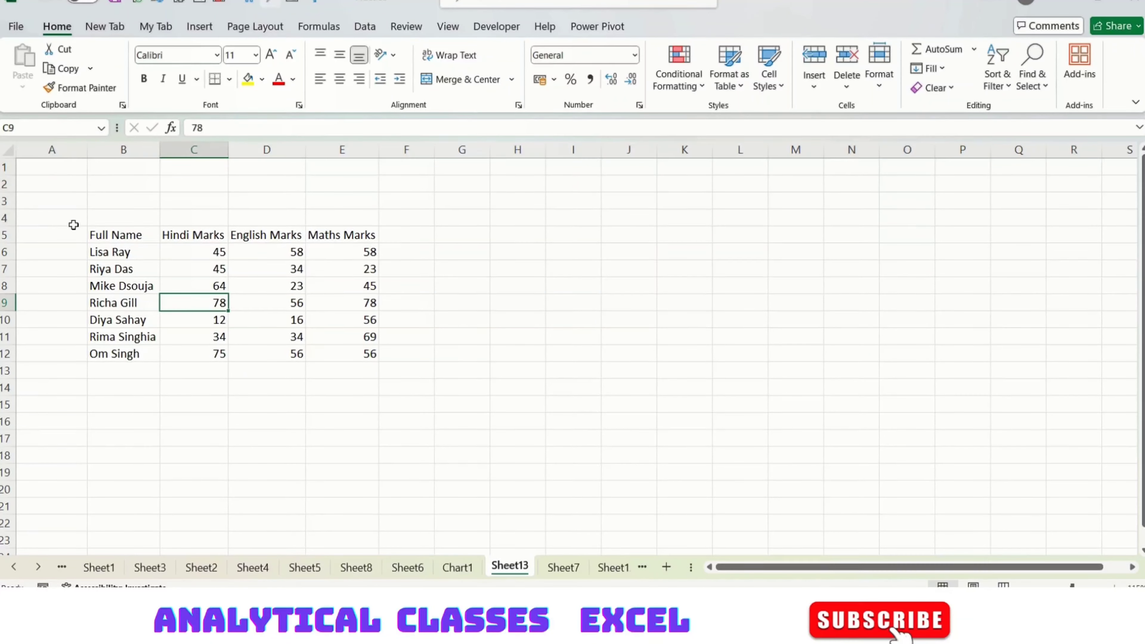
pyautogui.moveTo(74, 225); pyautogui.dragTo(406, 377)
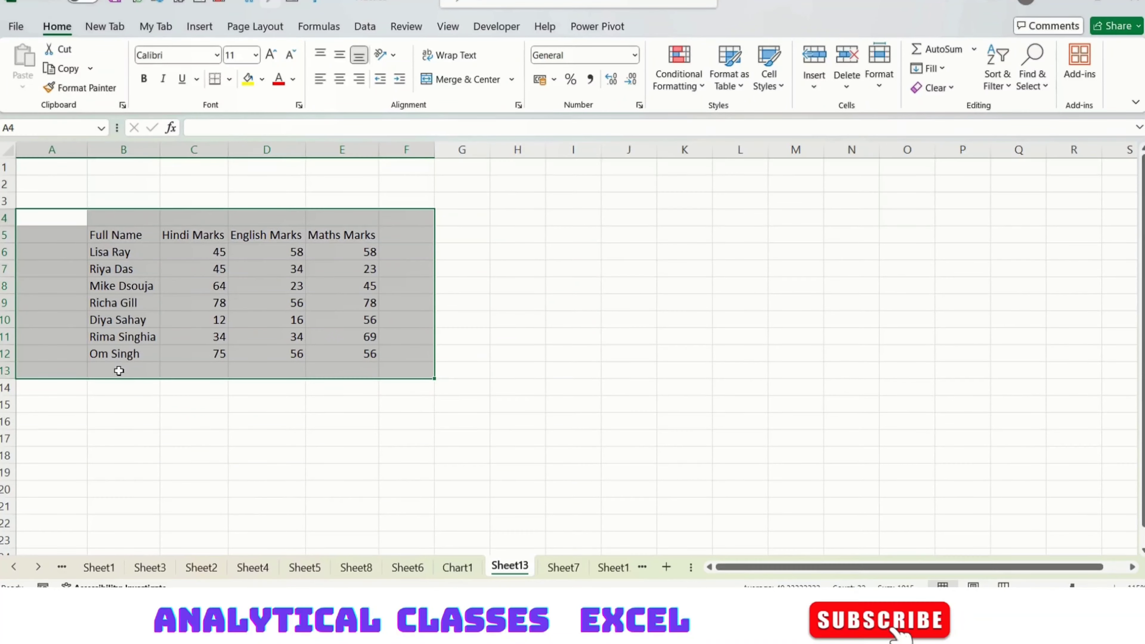
pyautogui.hotkey('ctrl', 'a')
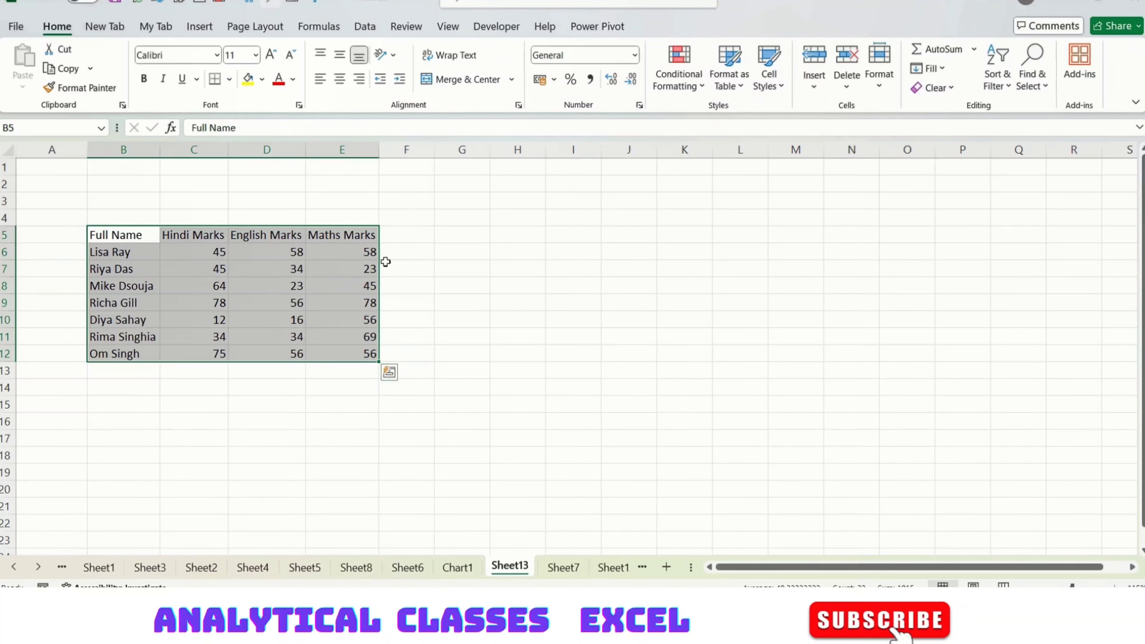
# Format B5:E12 as a table with headers in a blue Light style.
pyautogui.click(727, 83)
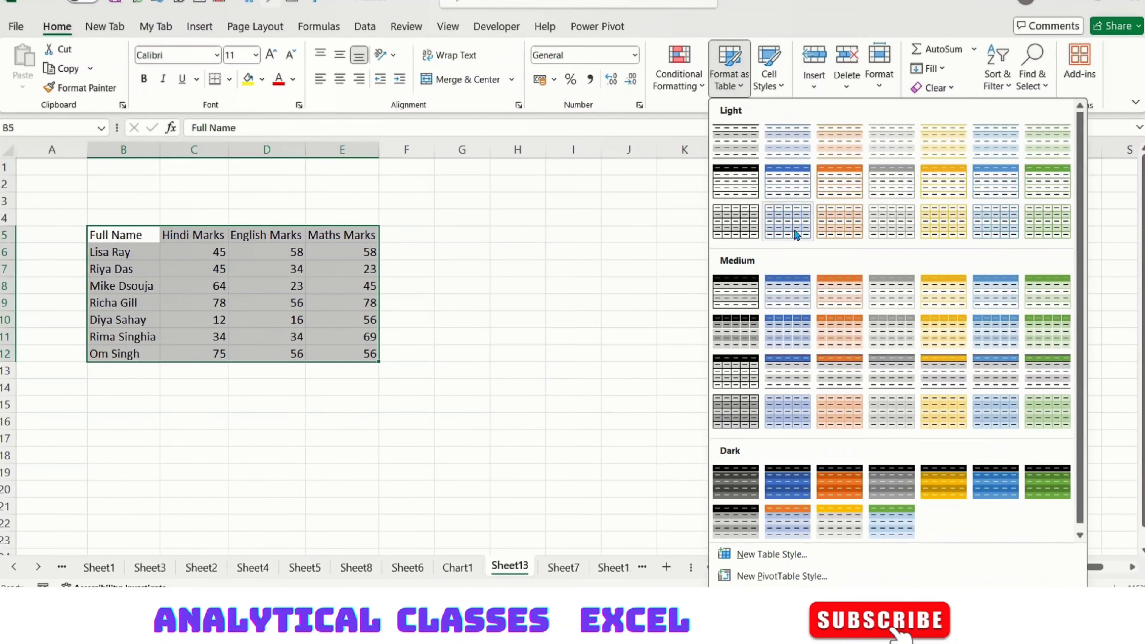
pyautogui.click(799, 184)
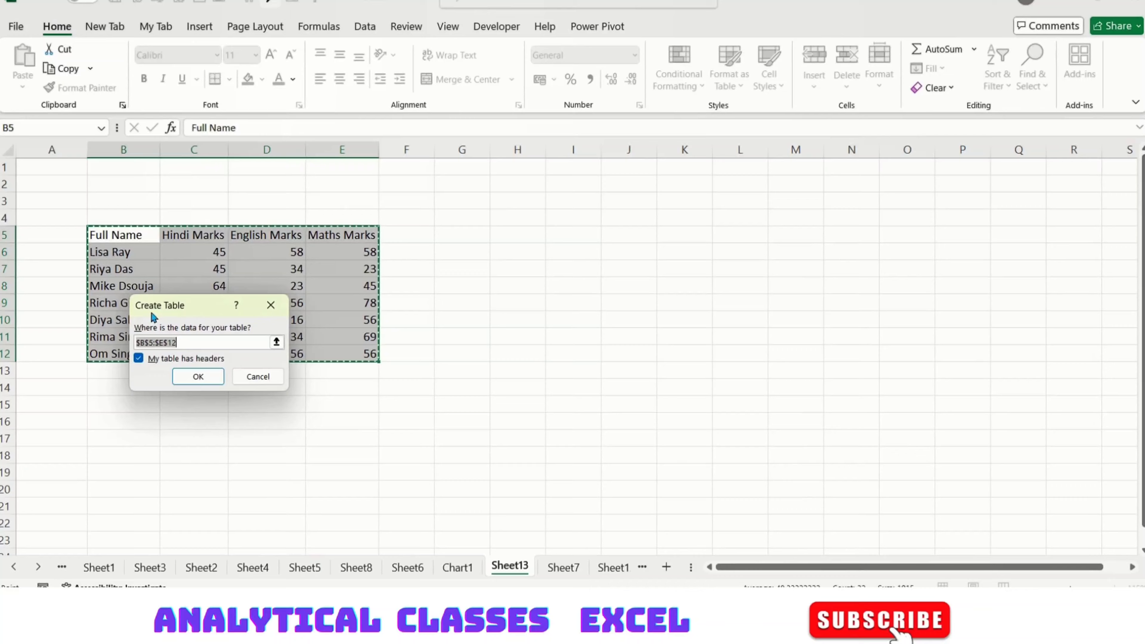
pyautogui.moveTo(164, 304); pyautogui.dragTo(438, 226)
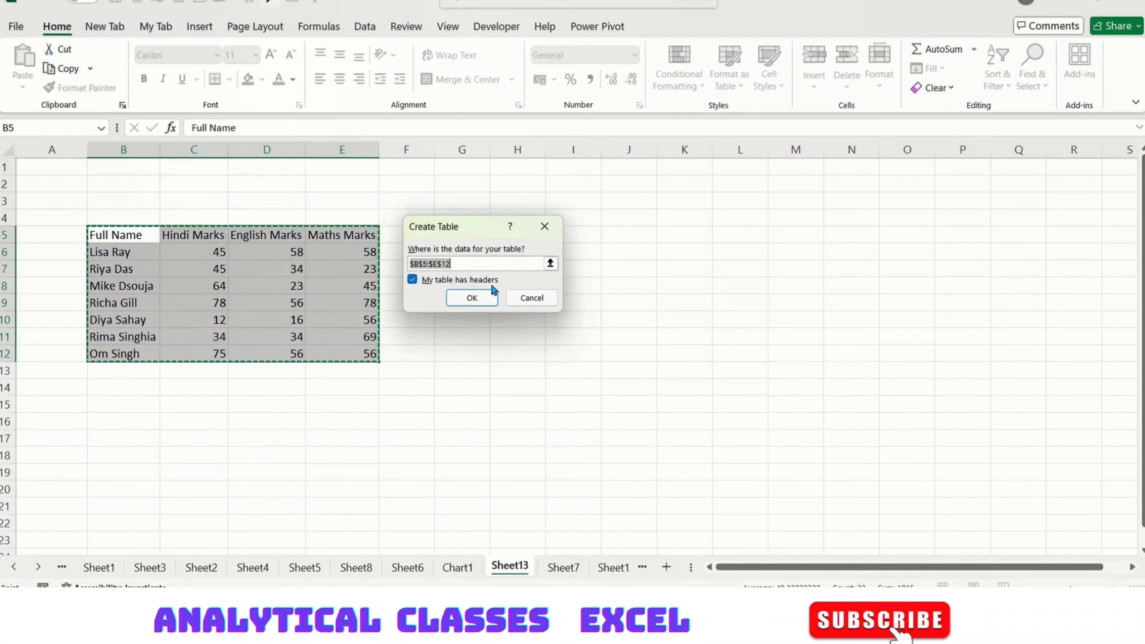
pyautogui.click(472, 298)
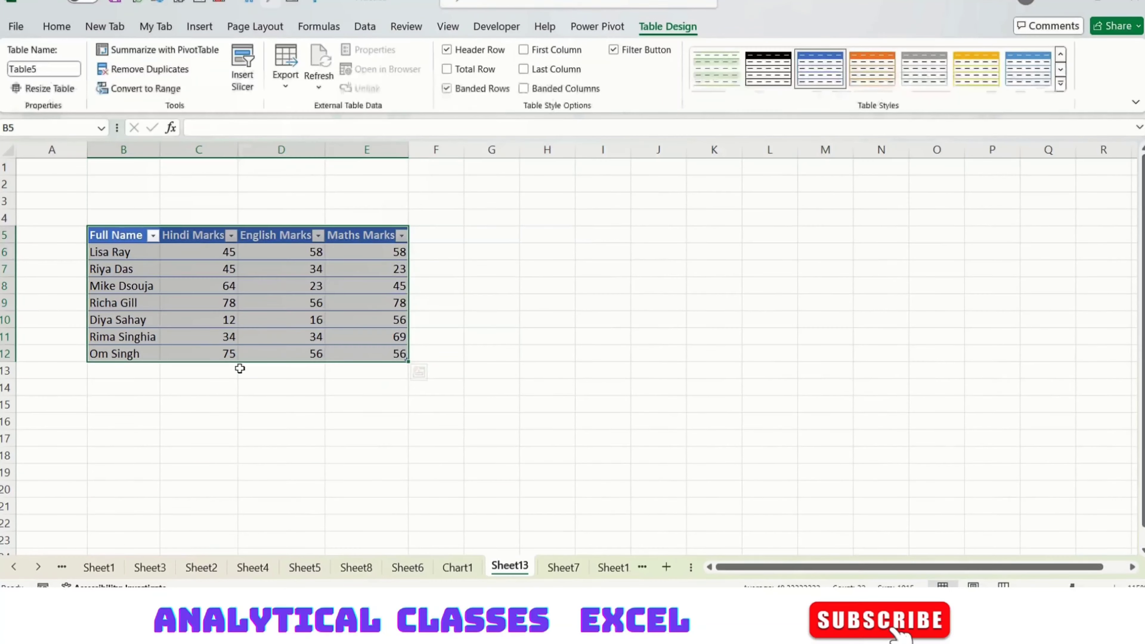
# Deselect the table and check the Full Name filter options, closing them unchanged.
pyautogui.click(225, 419)
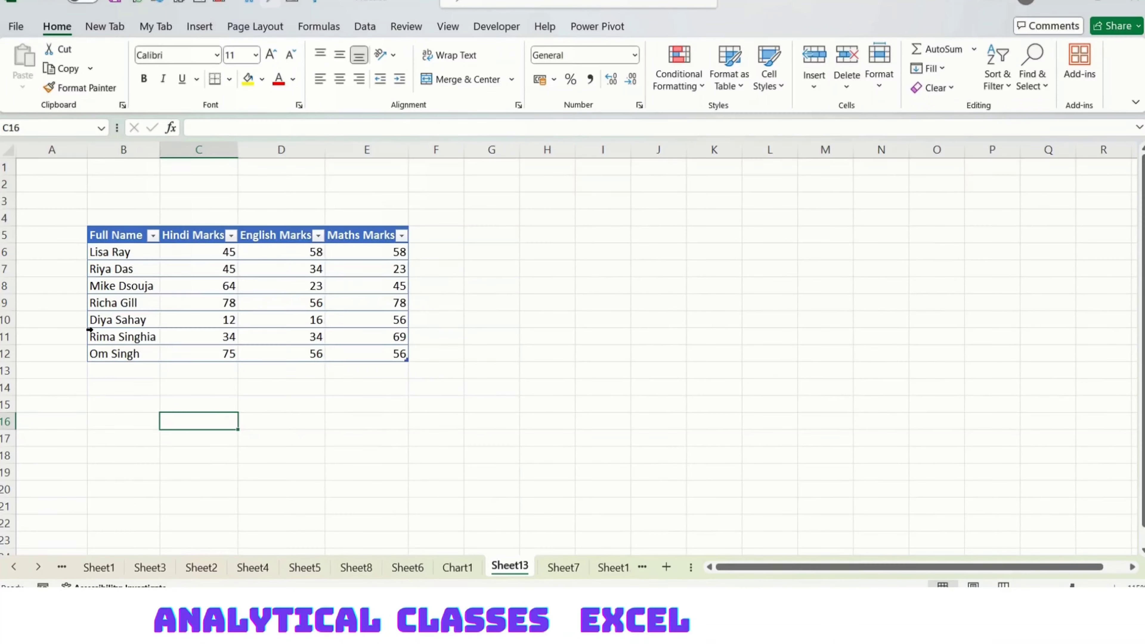
pyautogui.click(391, 474)
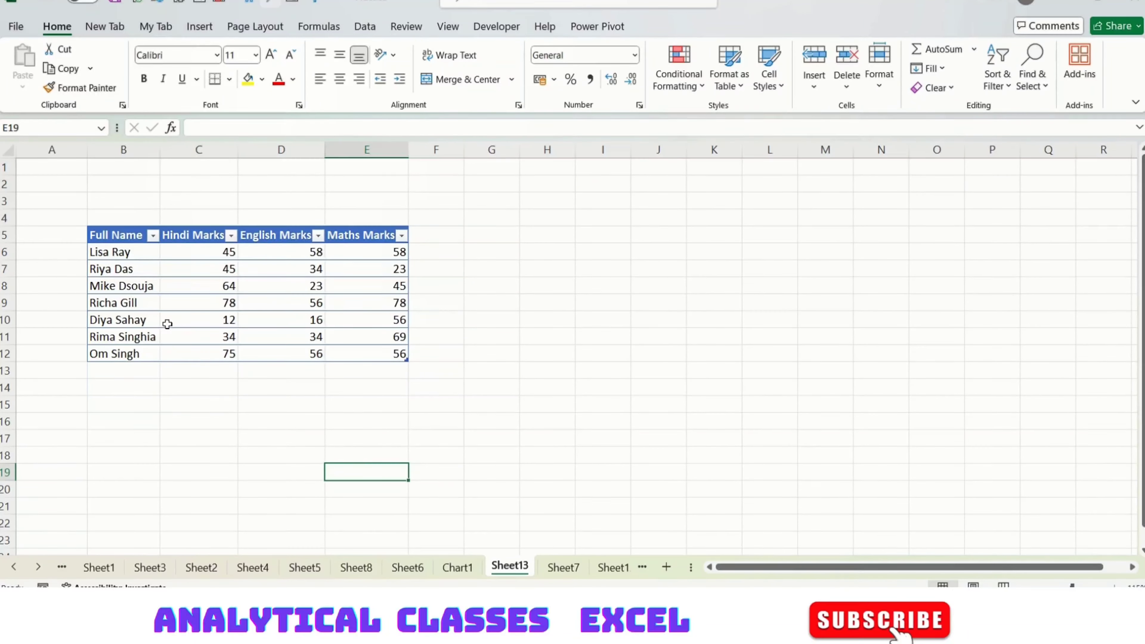
pyautogui.click(153, 236)
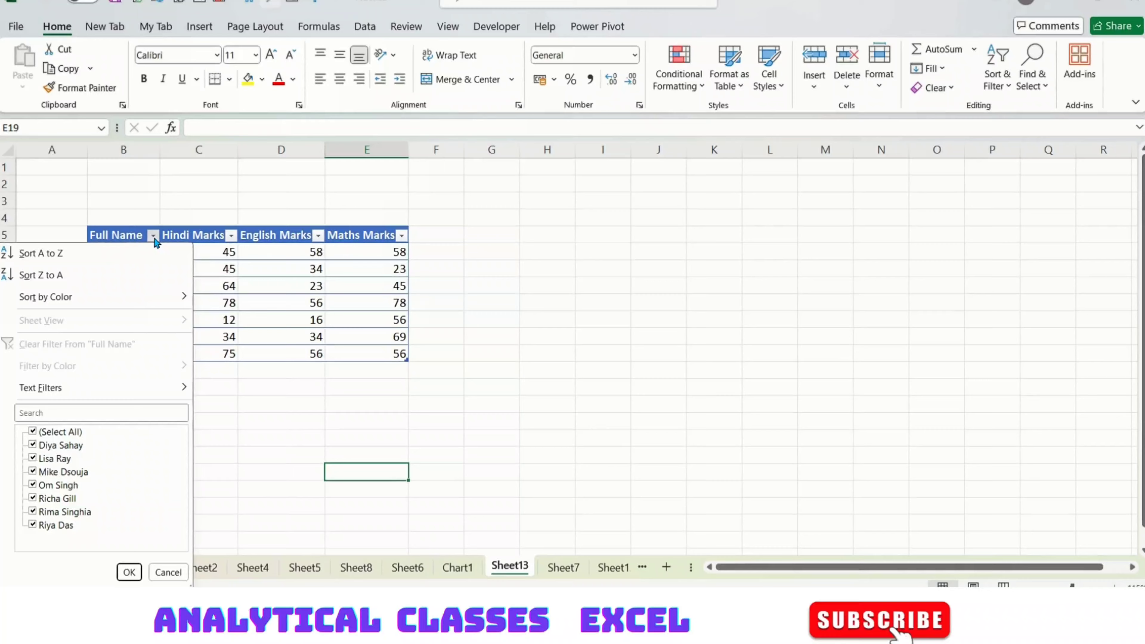
pyautogui.click(261, 385)
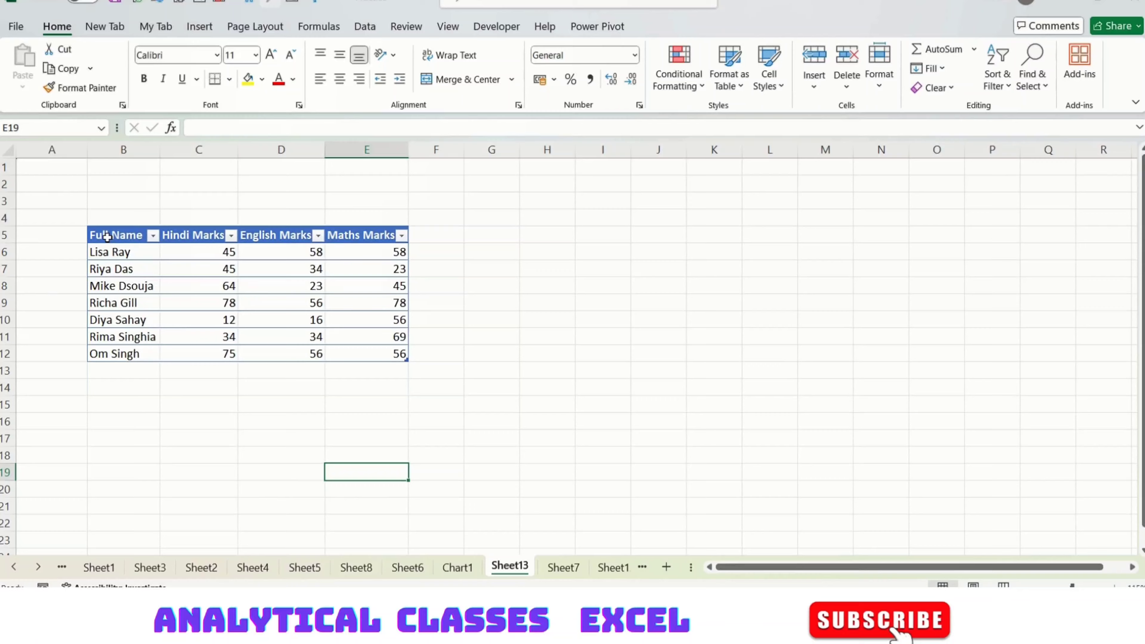
# Undo the table, recreate it with Ctrl+T and apply a blue banded style.
pyautogui.moveTo(106, 237); pyautogui.dragTo(367, 351)
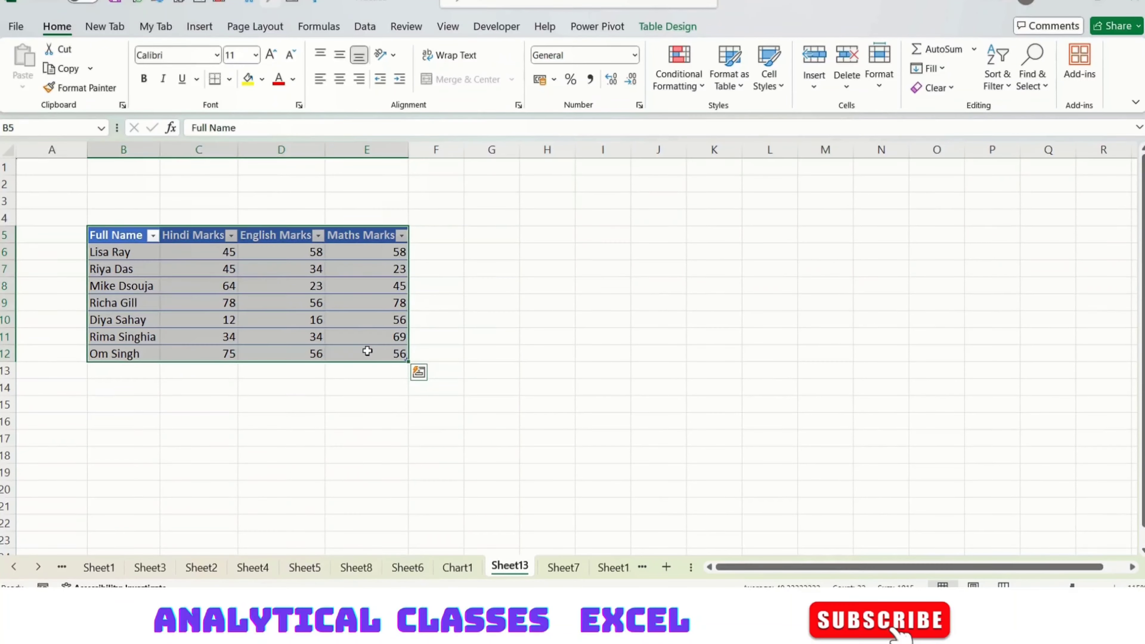
pyautogui.hotkey('ctrl', 'z')
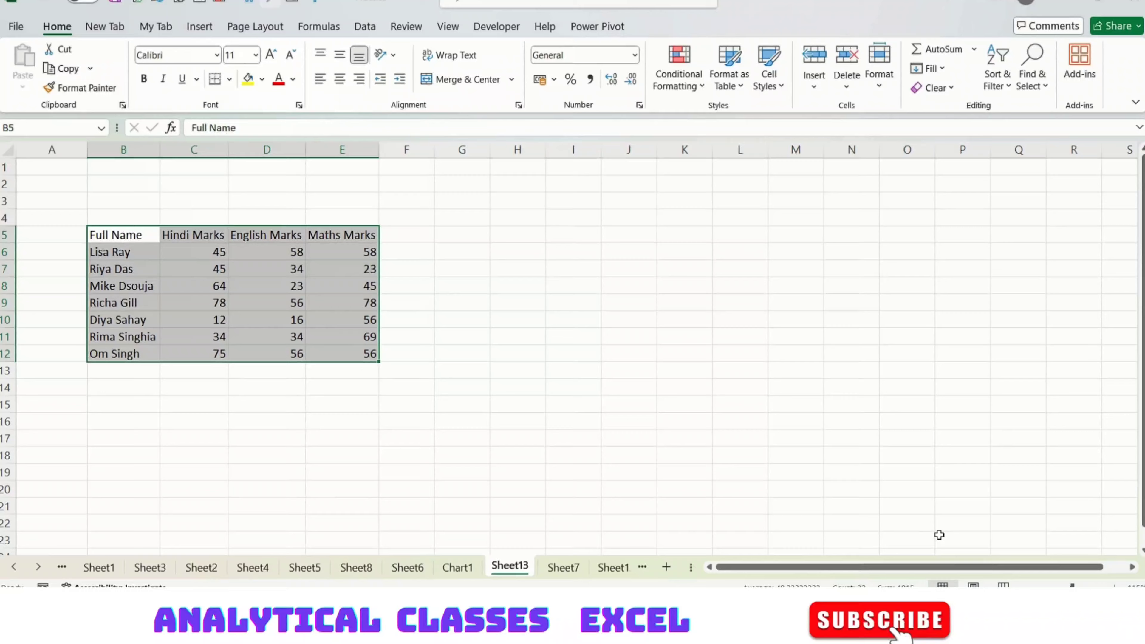
pyautogui.hotkey('ctrl', 't')
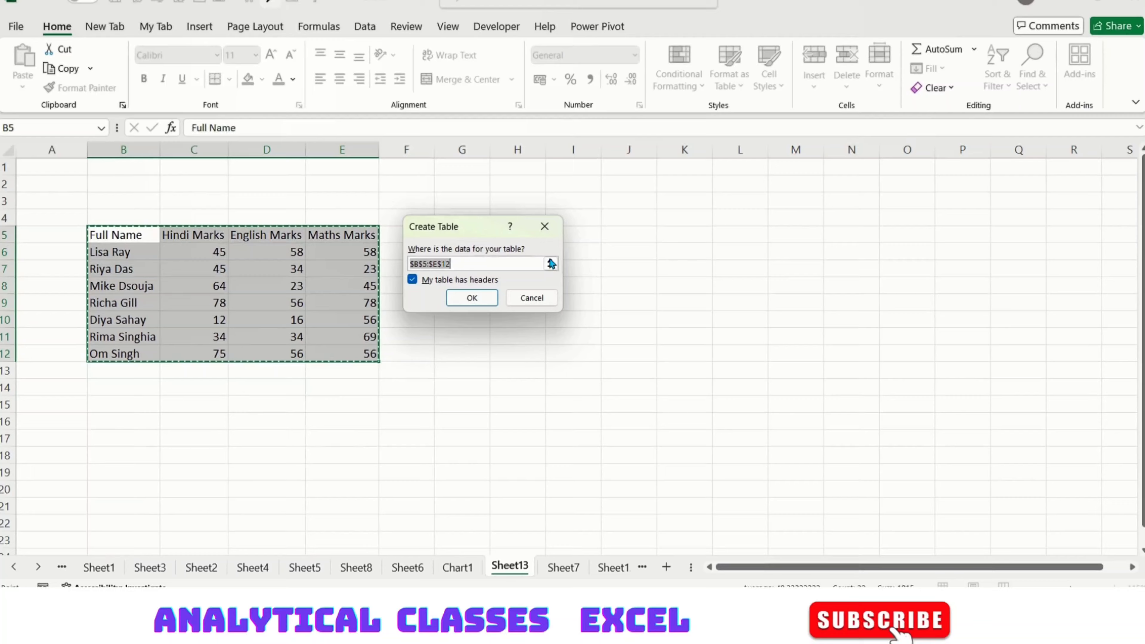
pyautogui.click(463, 305)
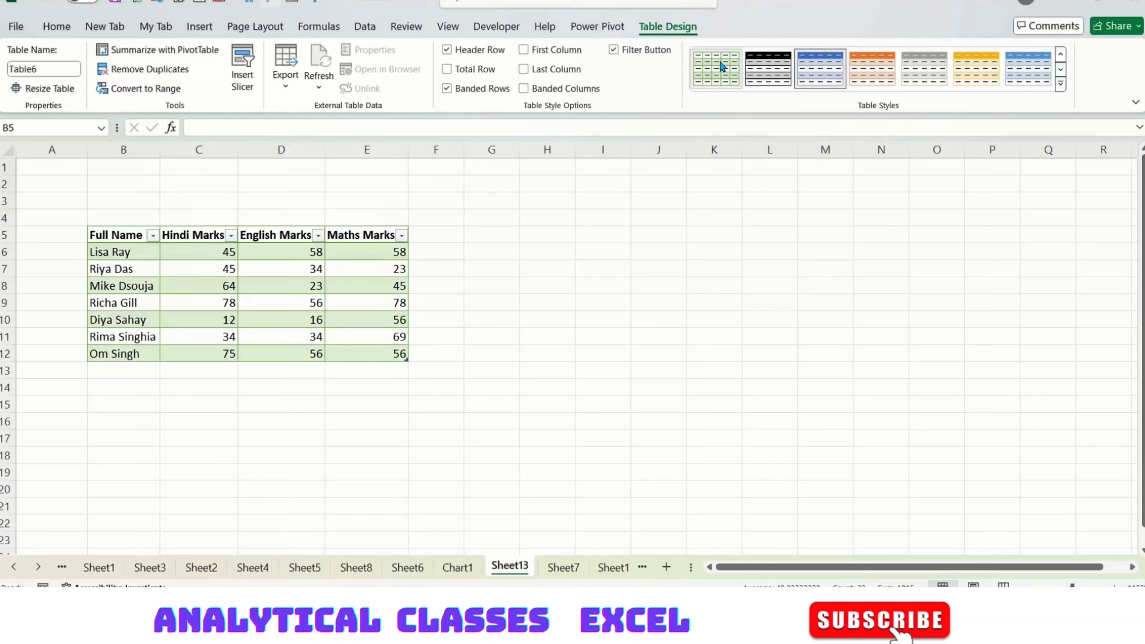
pyautogui.click(723, 67)
pyautogui.click(871, 81)
pyautogui.click(769, 201)
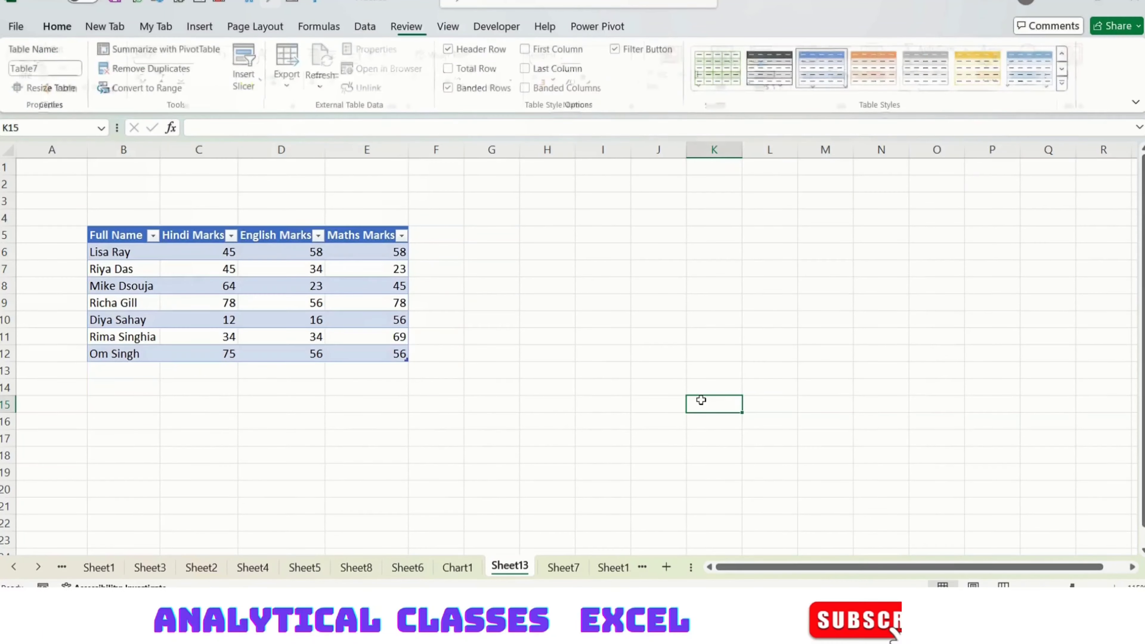
# Rename Table7 to 'Marks' and confirm it appears in the Name Box dropdown.
pyautogui.click(135, 291)
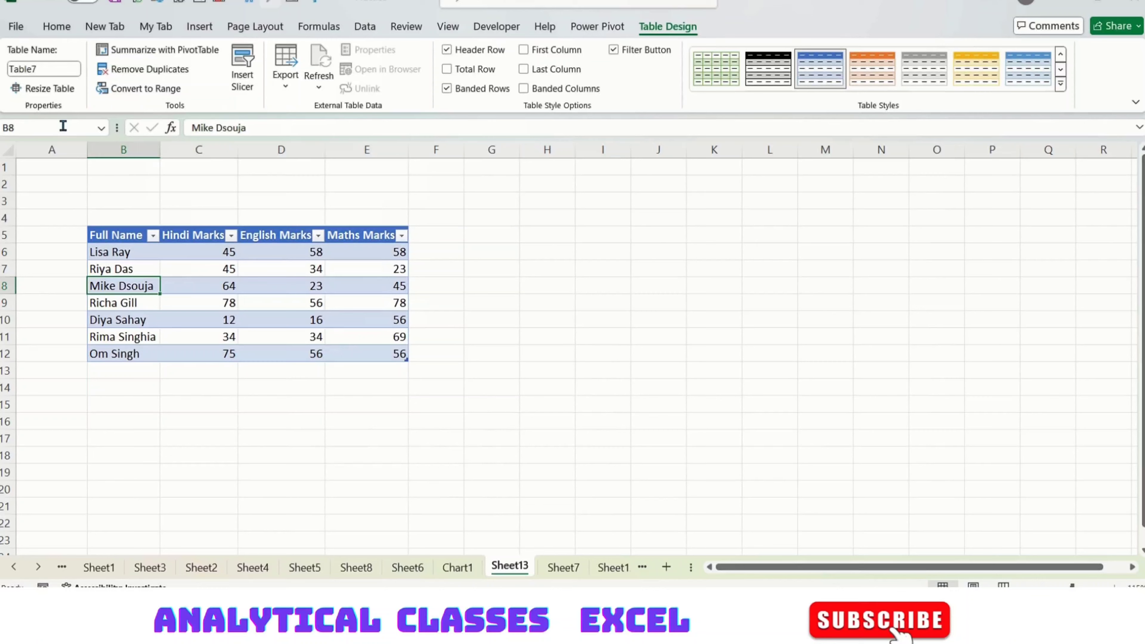
pyautogui.click(57, 69)
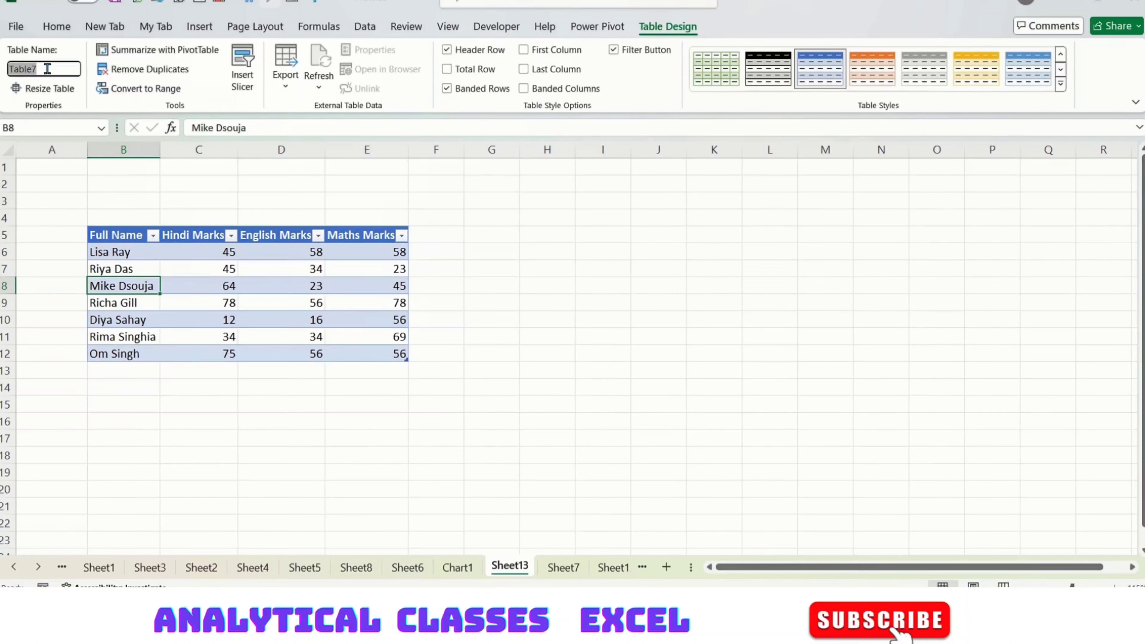
pyautogui.write('Marks')
pyautogui.click(199, 405)
pyautogui.click(203, 305)
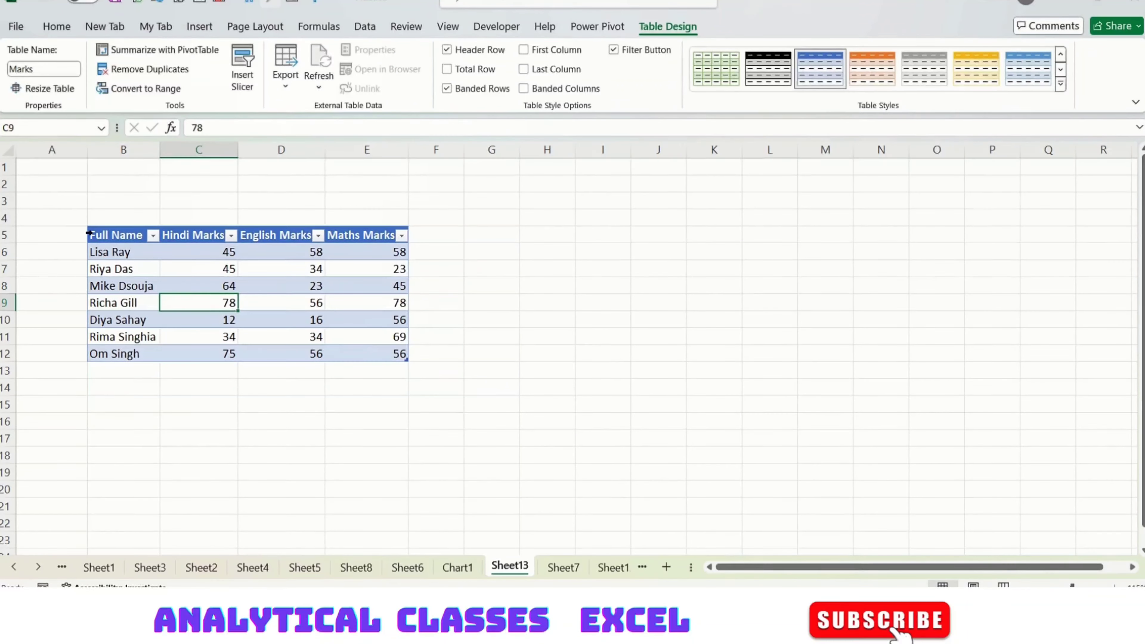
pyautogui.click(104, 129)
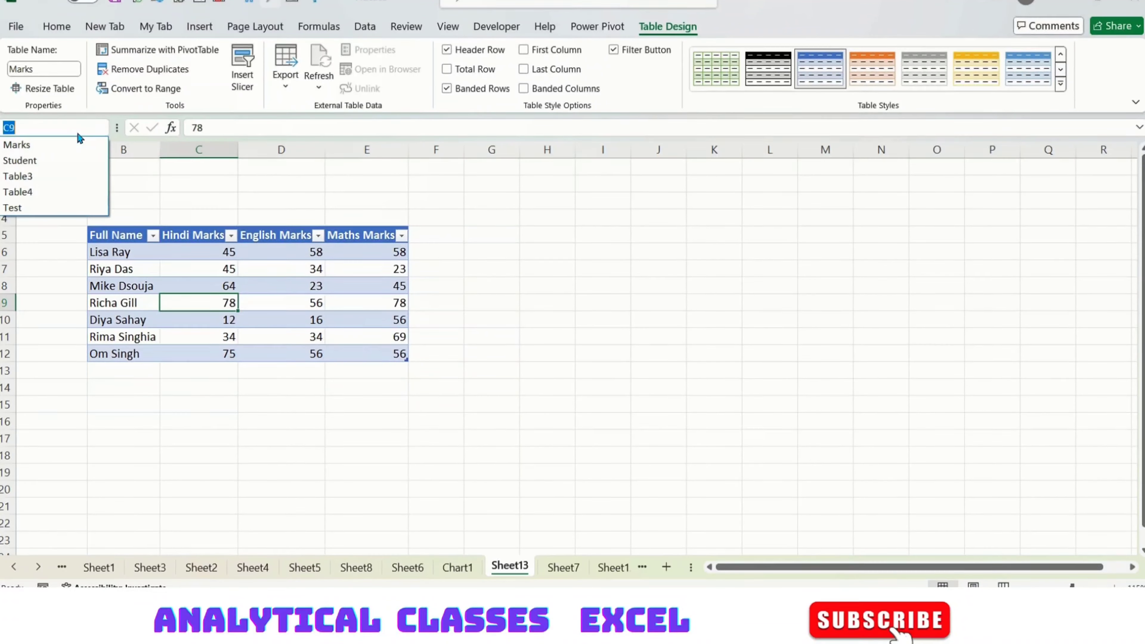
pyautogui.press('Escape')
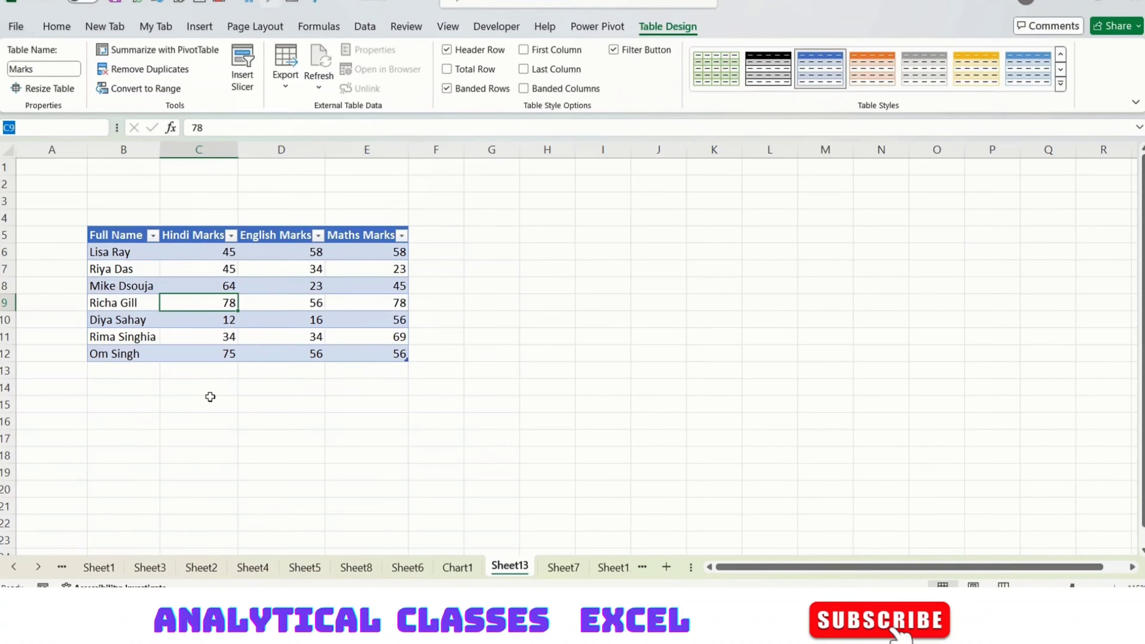
# Toggle the Total Row, First Column, Last Column and Banded Columns options on the Marks table.
pyautogui.moveTo(126, 235); pyautogui.dragTo(383, 355)
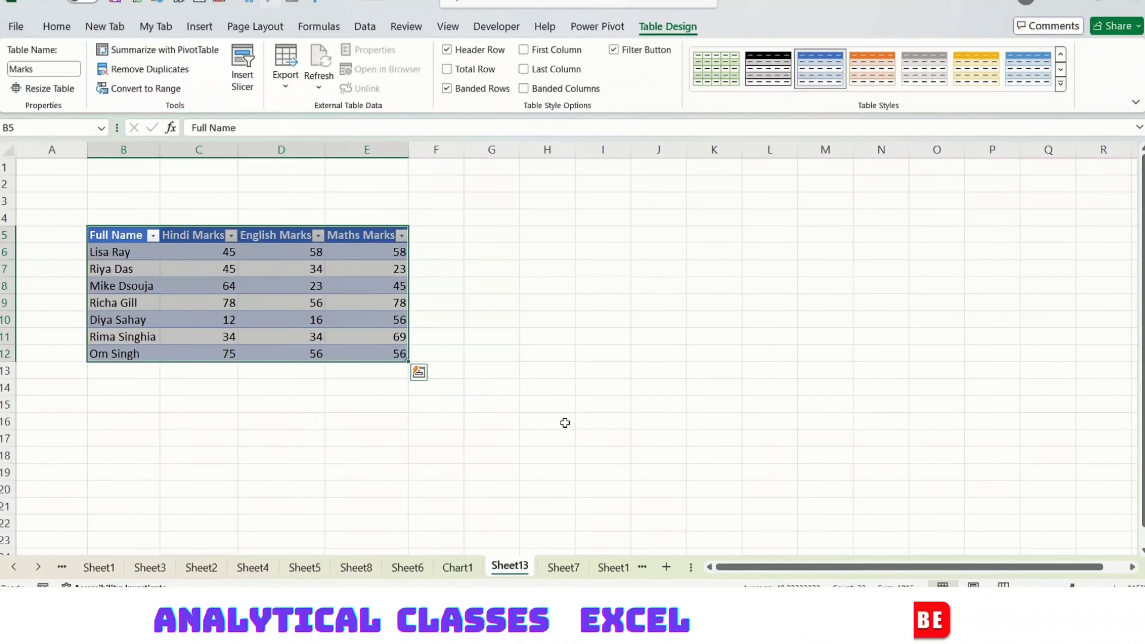
pyautogui.click(586, 422)
pyautogui.click(666, 27)
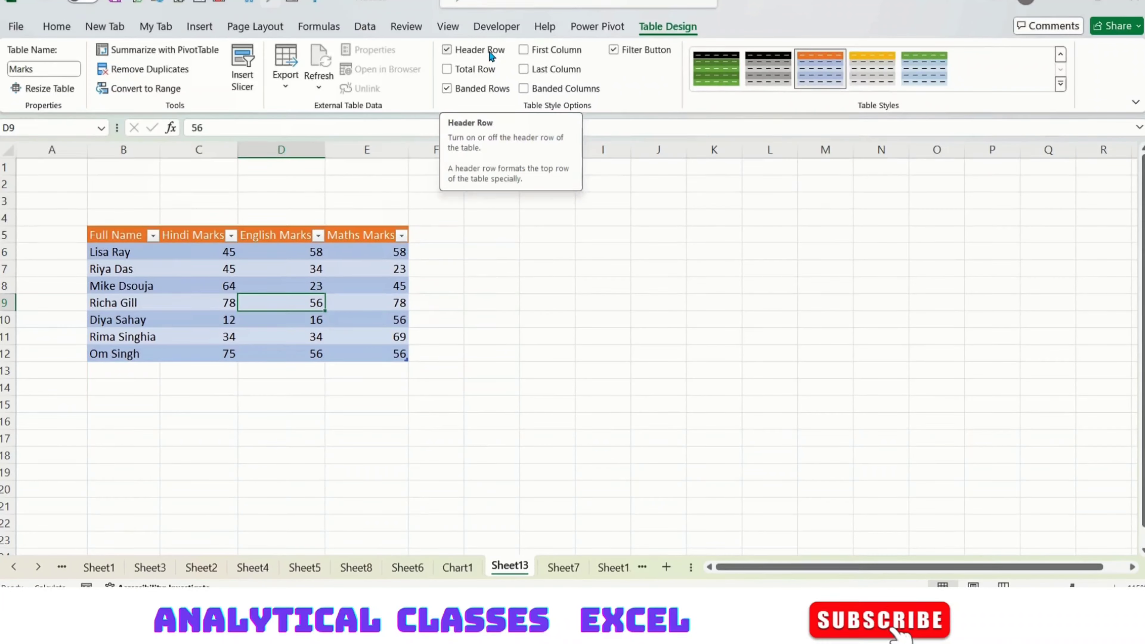
pyautogui.click(466, 74)
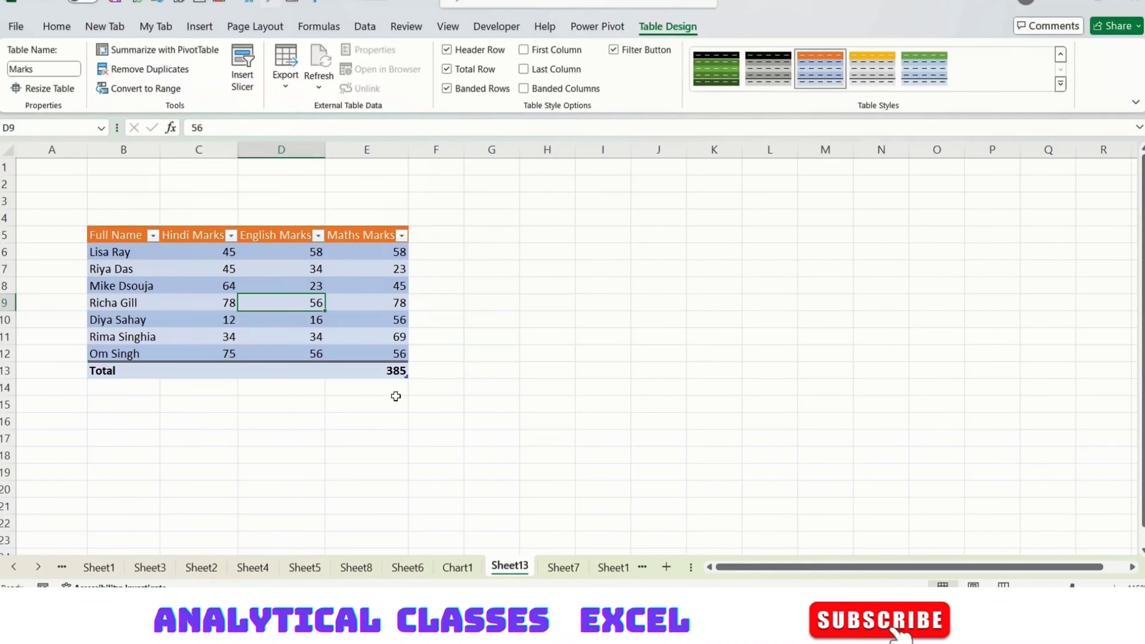
pyautogui.click(558, 50)
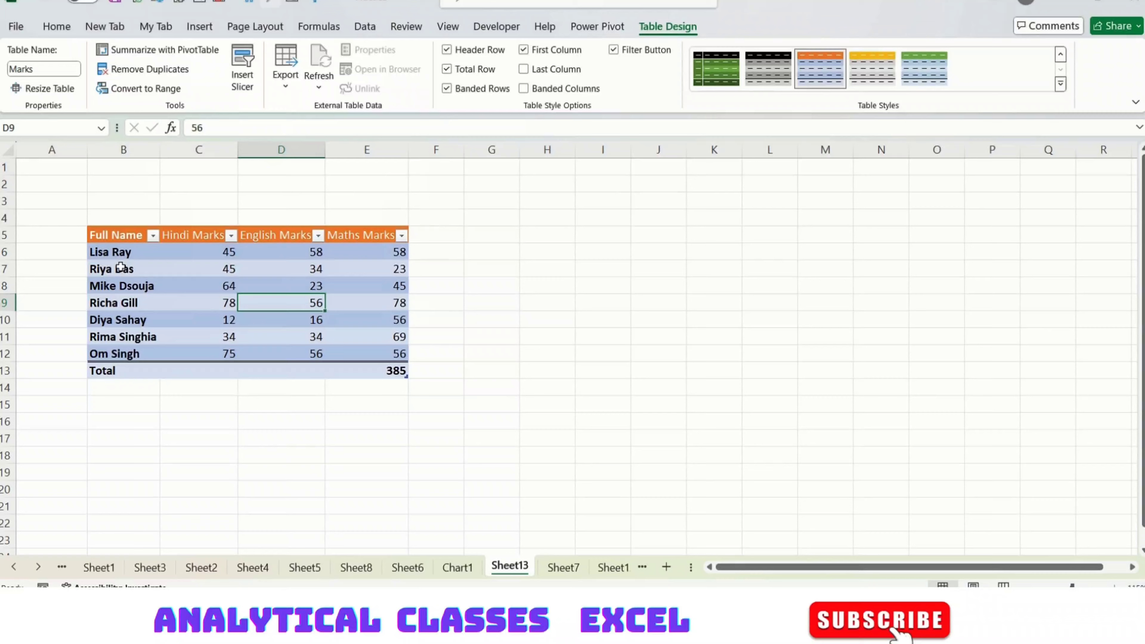
pyautogui.click(569, 70)
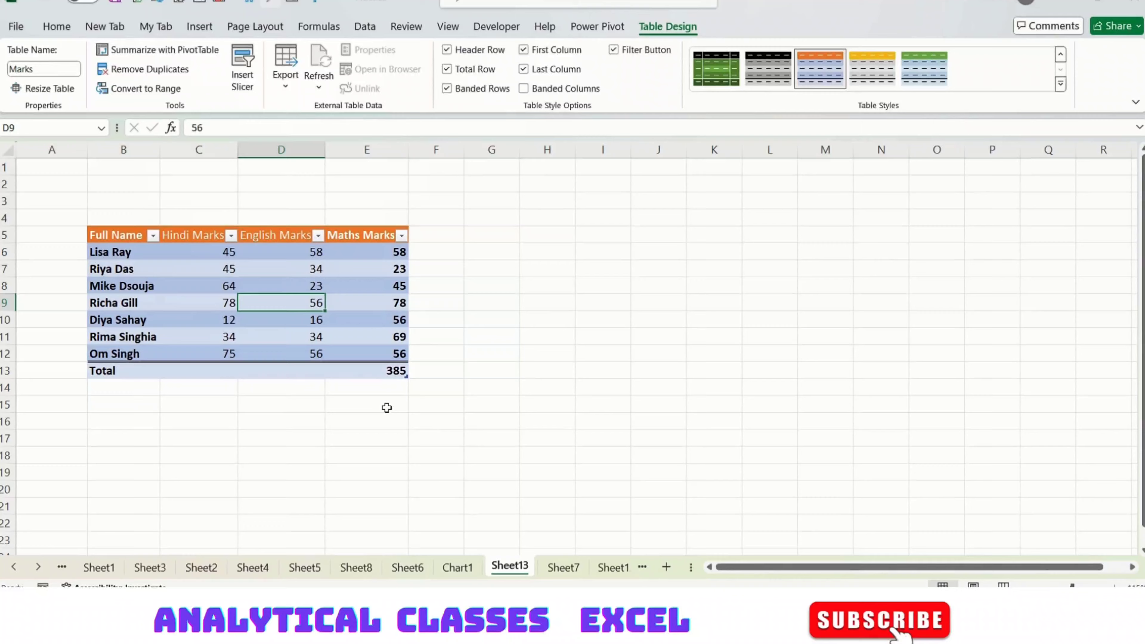
pyautogui.click(576, 88)
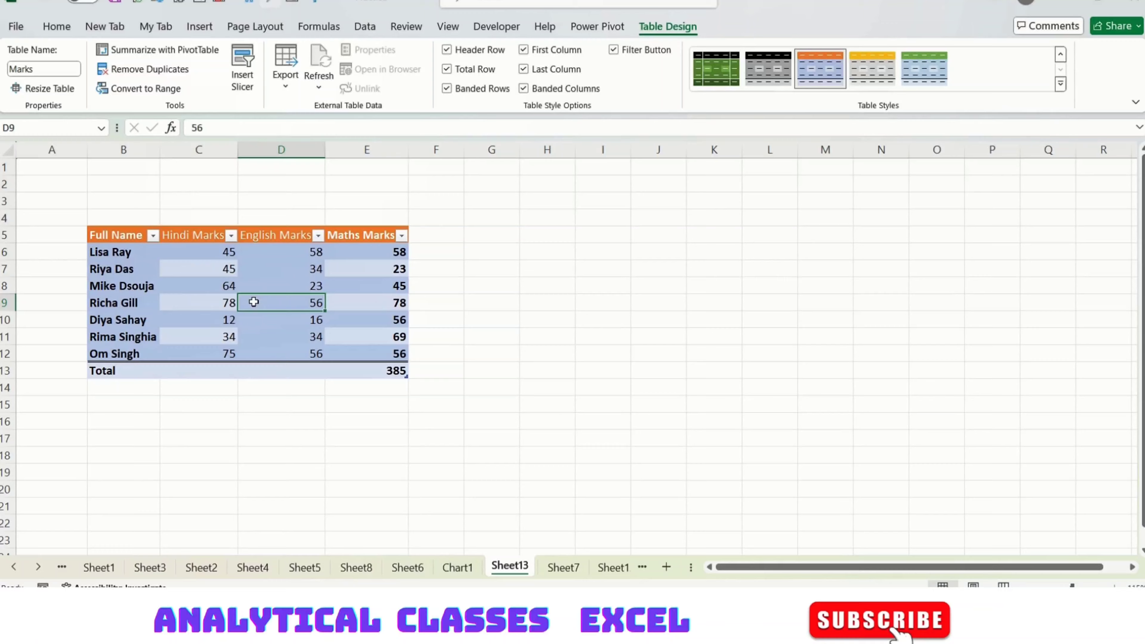
# Select the English Marks scores and turn off column banding.
pyautogui.moveTo(281, 253); pyautogui.dragTo(280, 353)
pyautogui.click(737, 271)
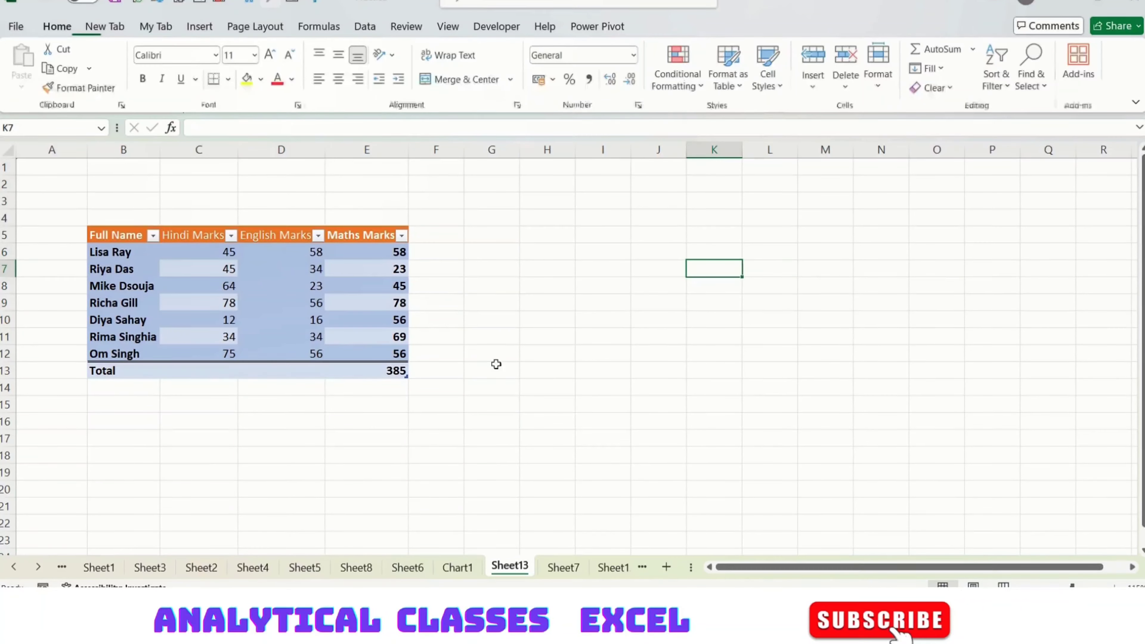
pyautogui.moveTo(297, 271); pyautogui.dragTo(288, 353)
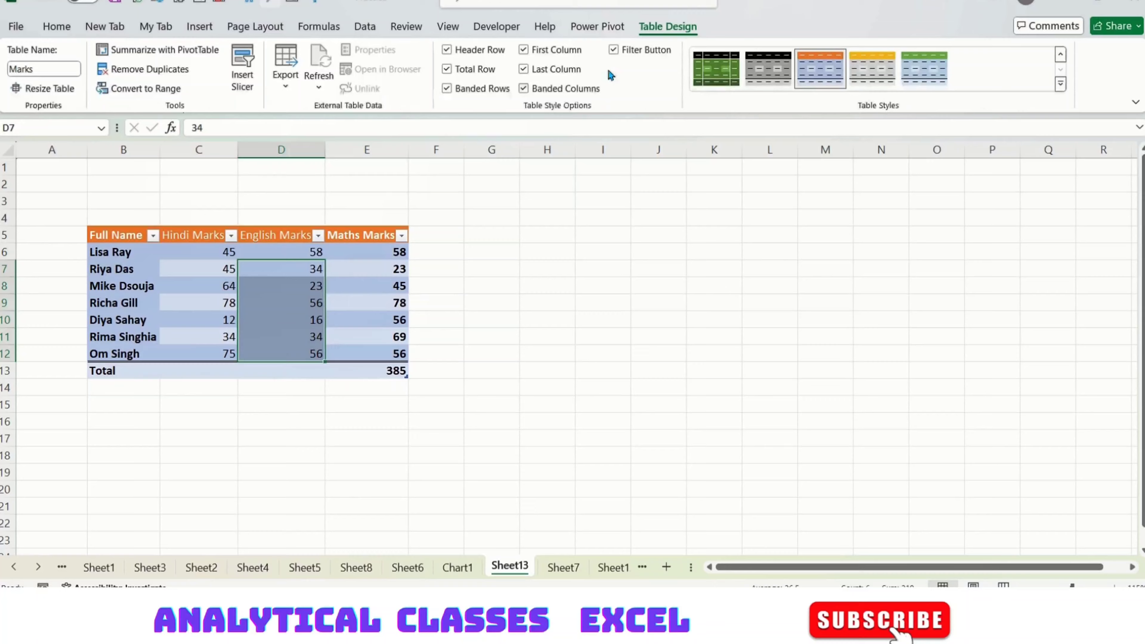
pyautogui.click(539, 89)
pyautogui.click(512, 288)
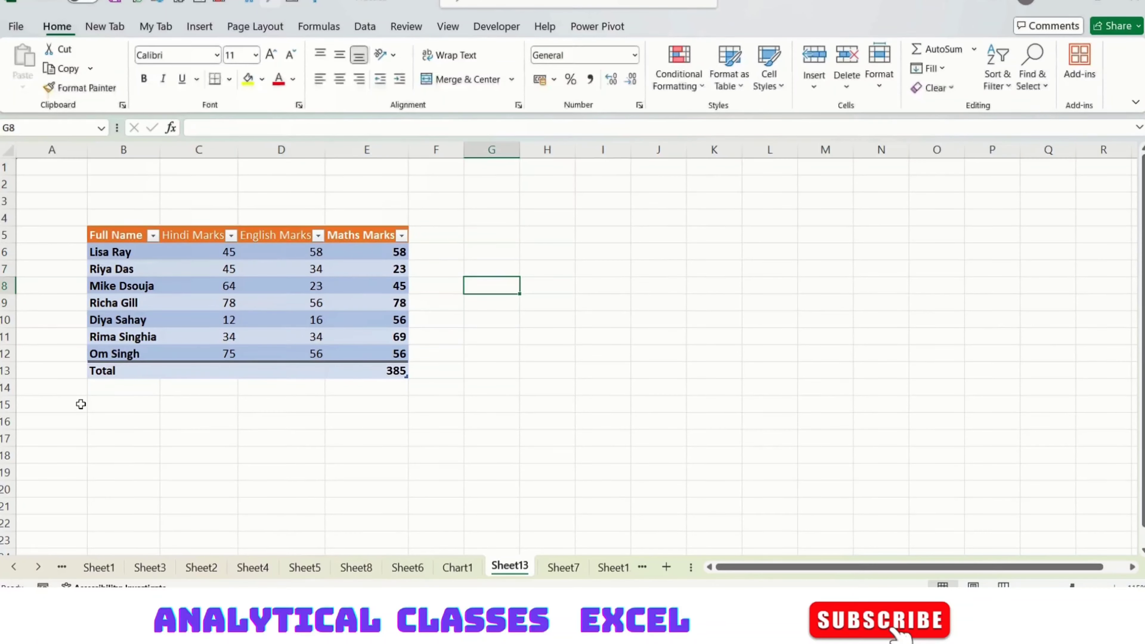
# Hide the header filter buttons, then turn them back on.
pyautogui.click(261, 306)
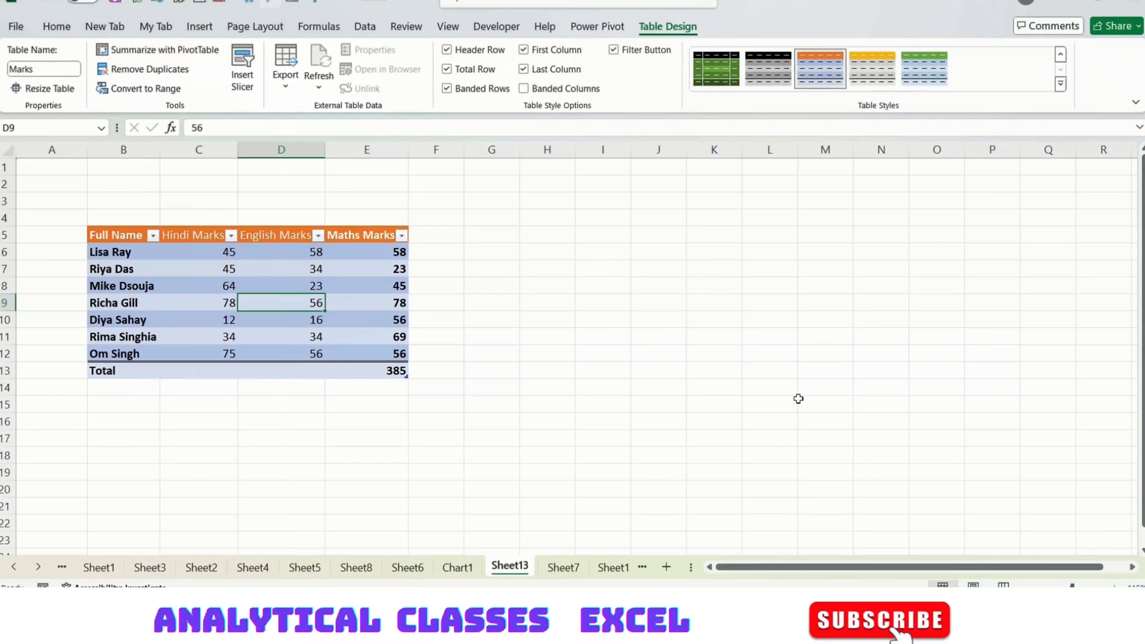
pyautogui.click(656, 49)
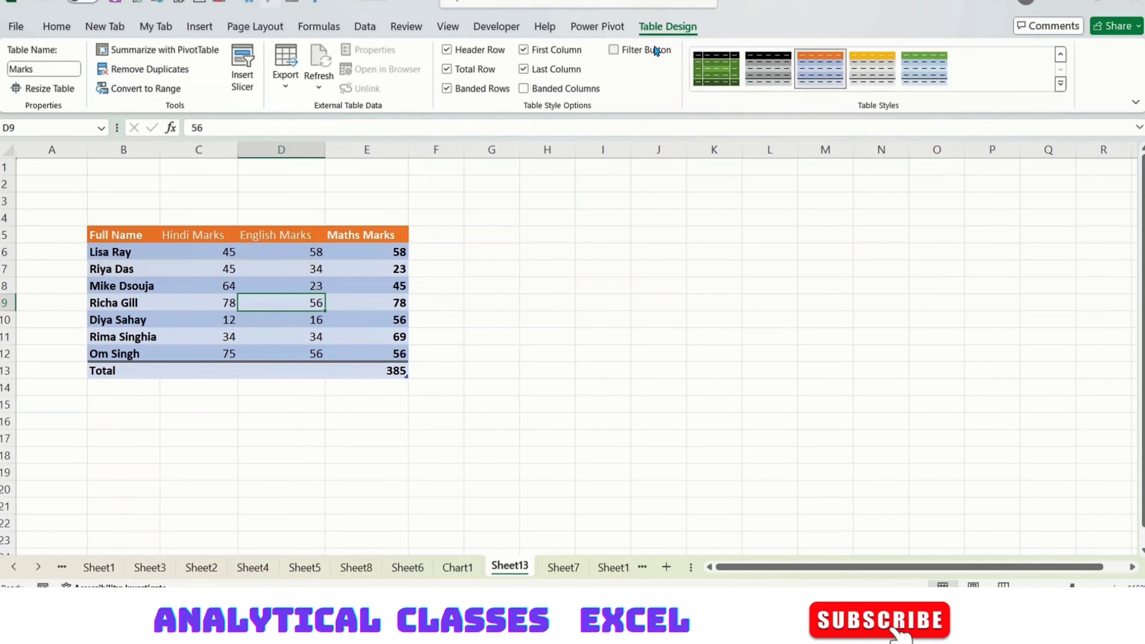
pyautogui.click(637, 56)
pyautogui.click(656, 317)
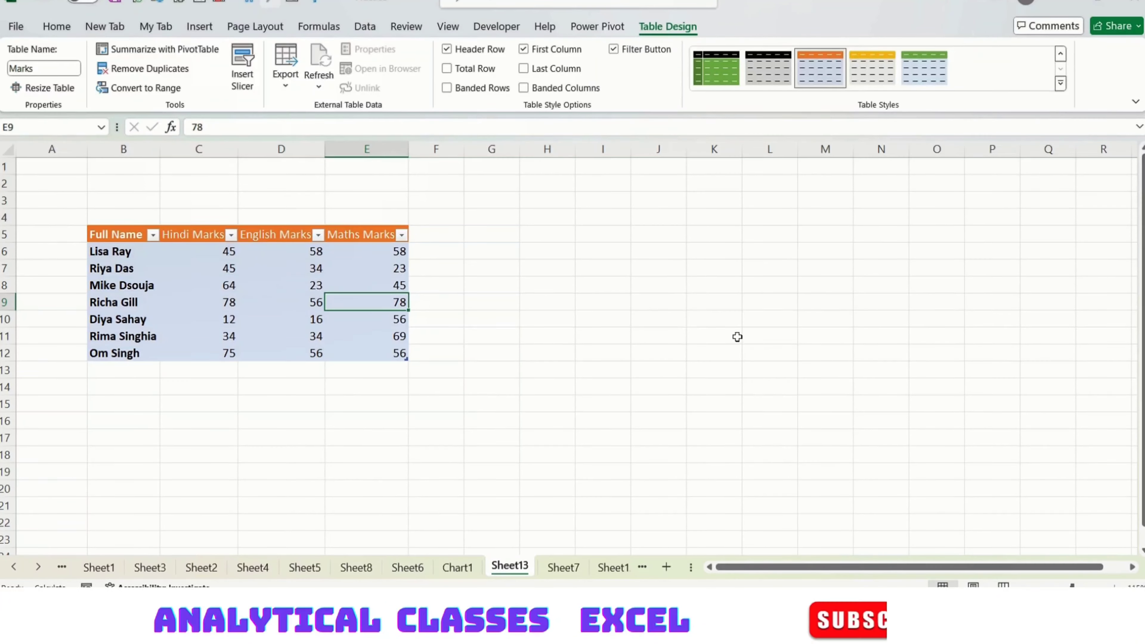
pyautogui.click(767, 437)
pyautogui.click(306, 319)
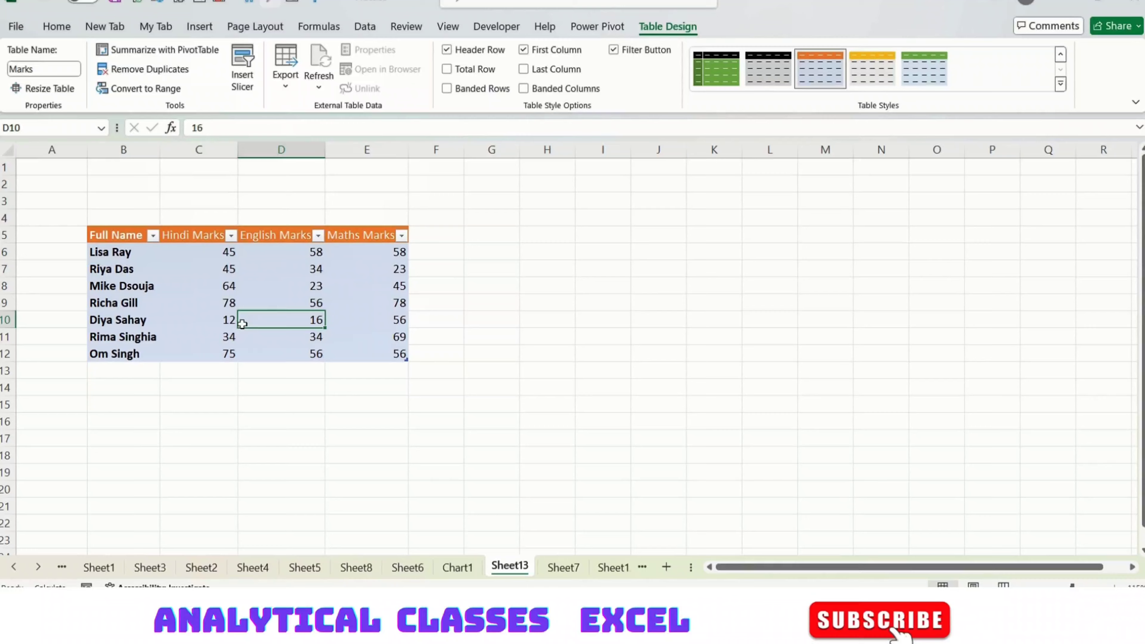
# Convert the Marks table to a normal range, confirming with Yes.
pyautogui.click(206, 301)
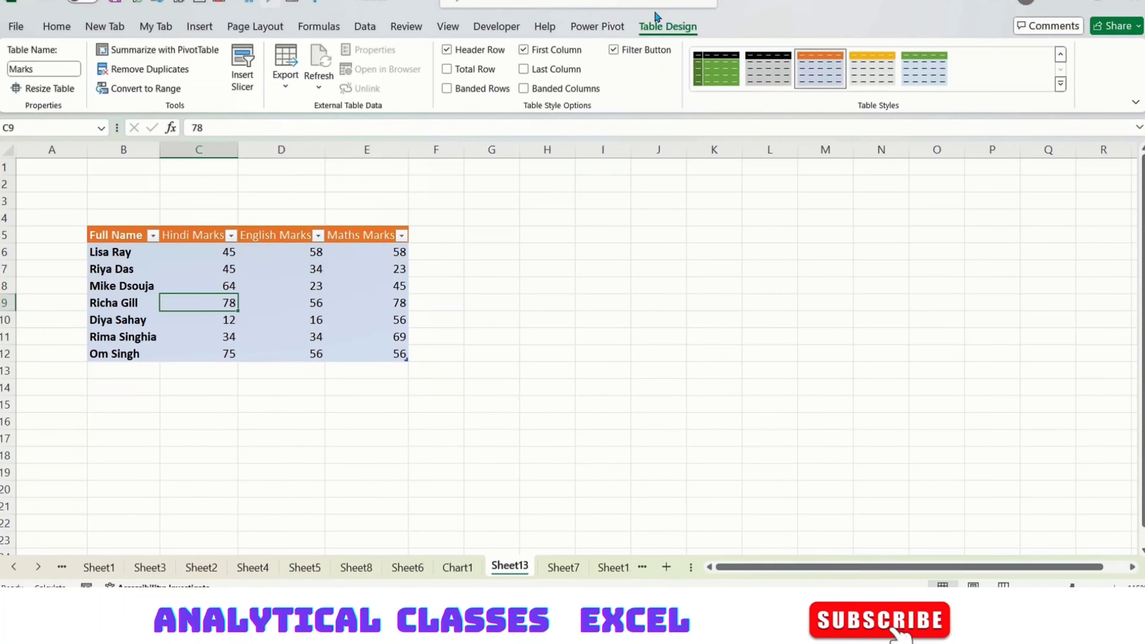
pyautogui.click(150, 92)
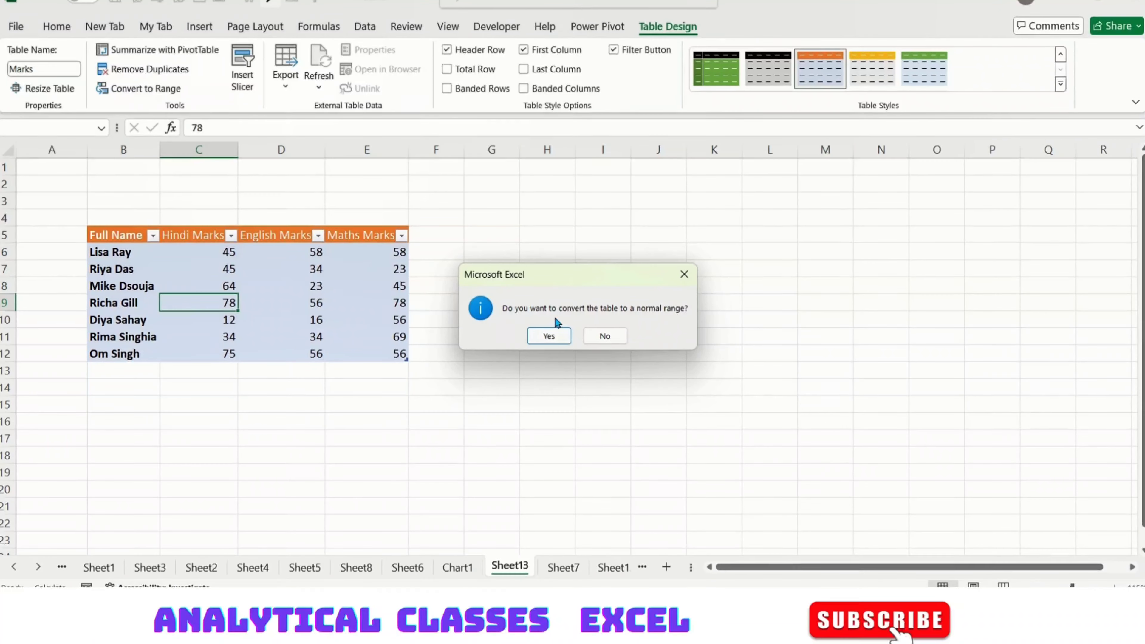
pyautogui.click(549, 336)
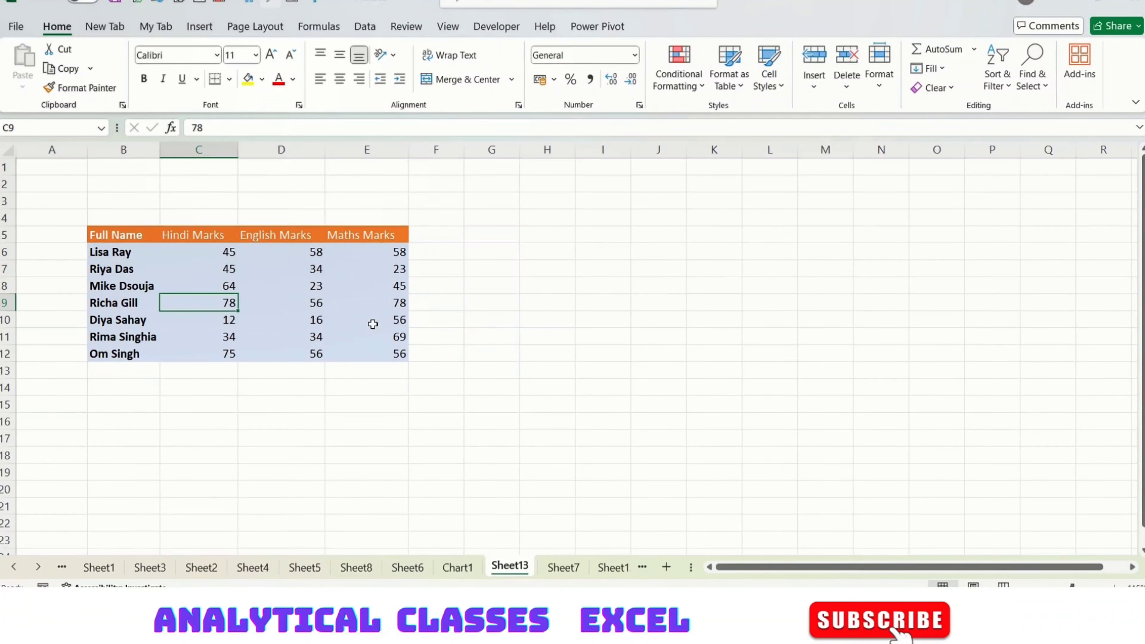
# Reselect the marks block, then move to empty cell B13 below the table.
pyautogui.moveTo(133, 235); pyautogui.dragTo(414, 389)
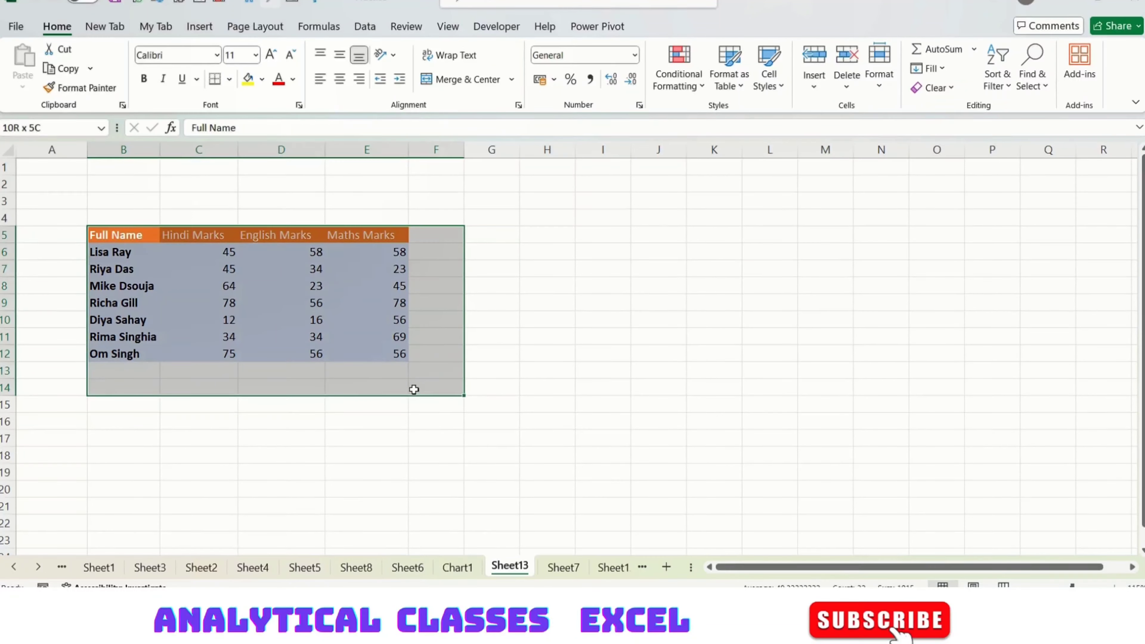
pyautogui.click(286, 291)
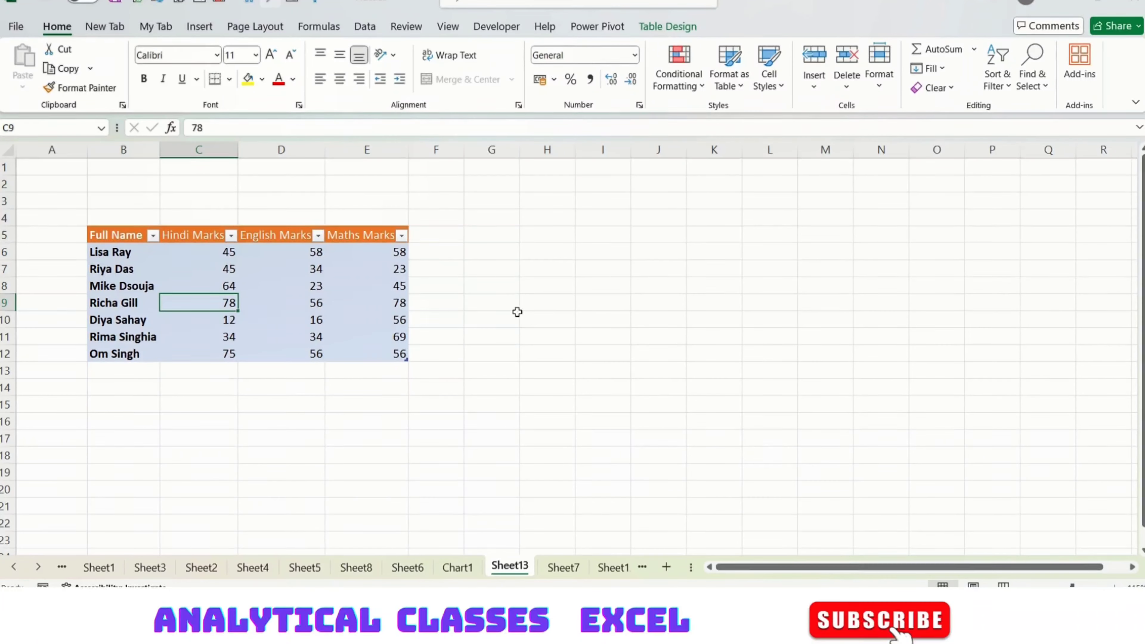
pyautogui.click(387, 293)
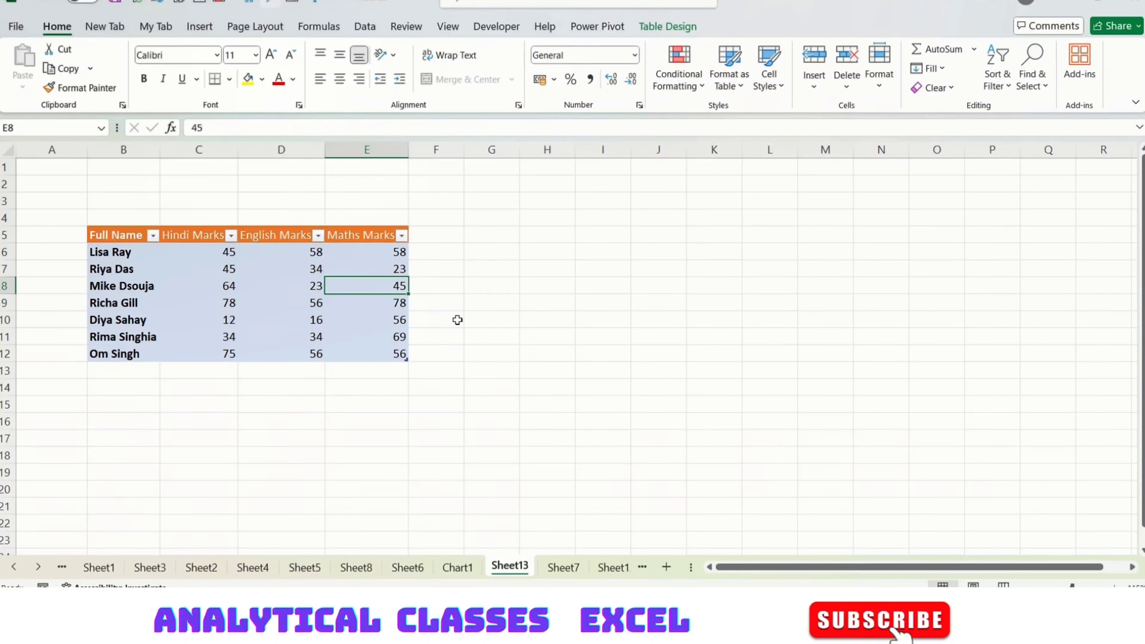
pyautogui.click(98, 368)
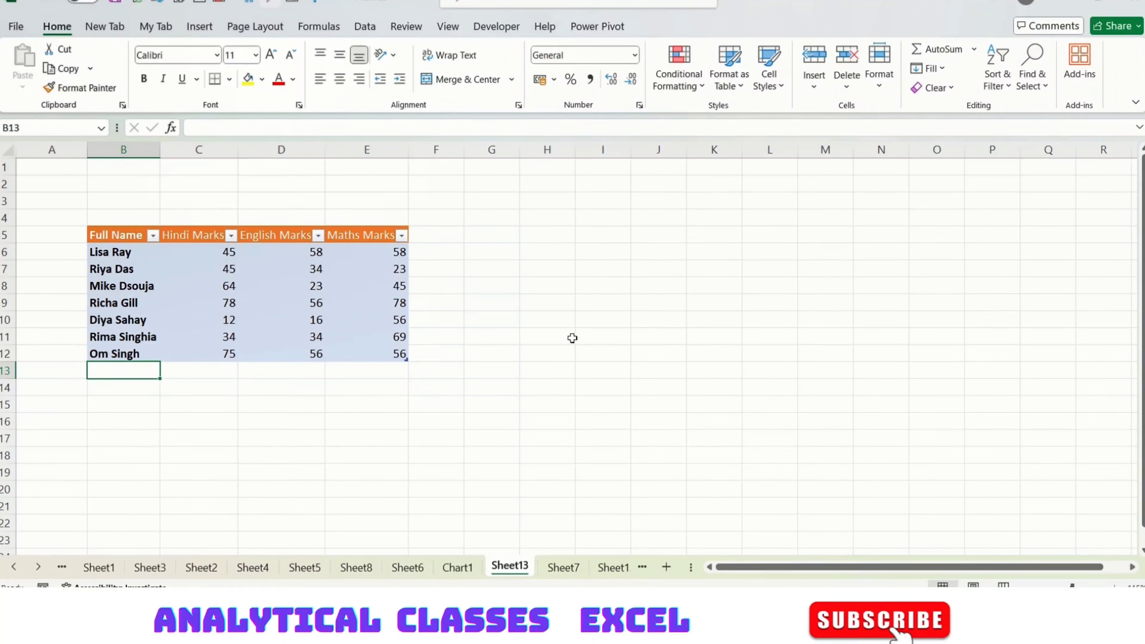
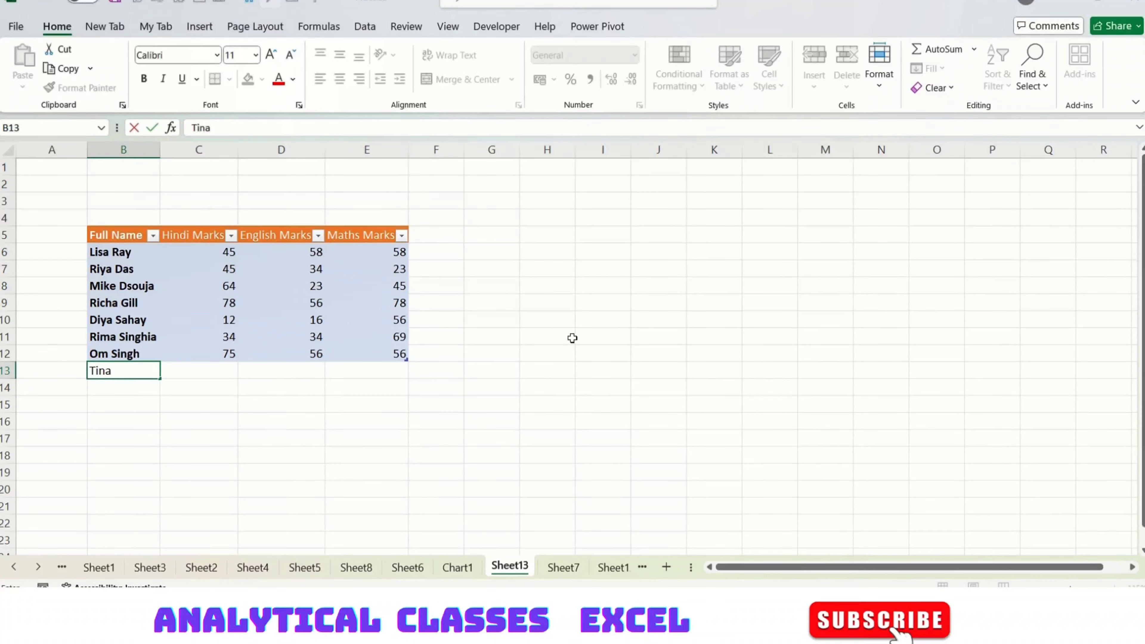
# Enter the new student's name in B13 with Hindi 78, English 96 and Maths 45.
pyautogui.press('Tab')
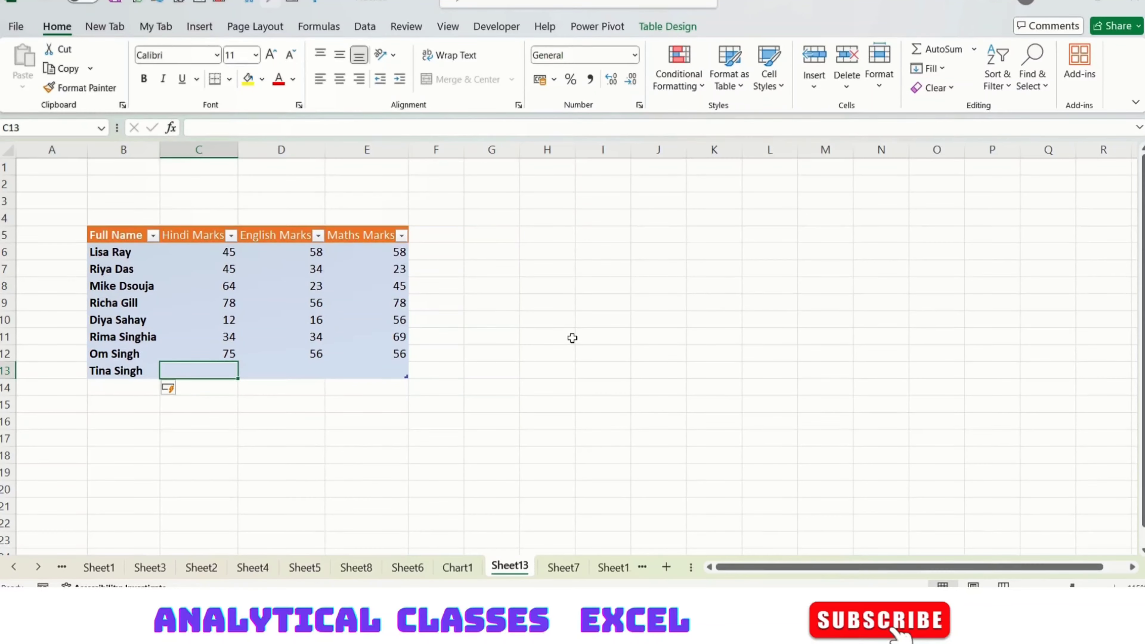
pyautogui.write('78')
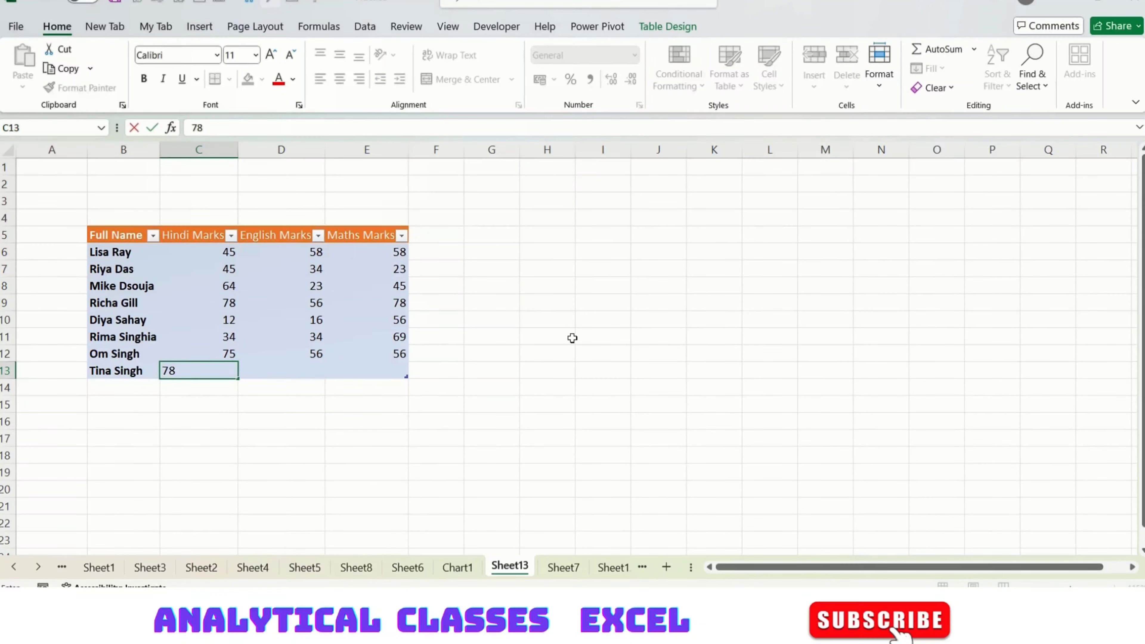
pyautogui.press('Tab')
pyautogui.write('96')
pyautogui.press('Tab')
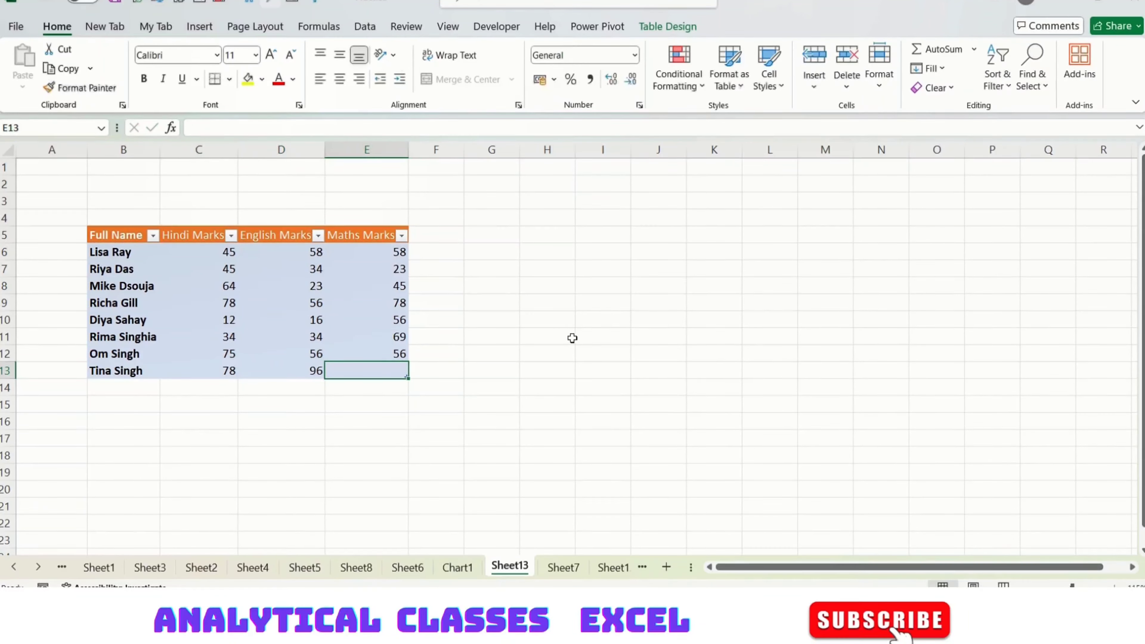
pyautogui.write('45')
pyautogui.press('Tab')
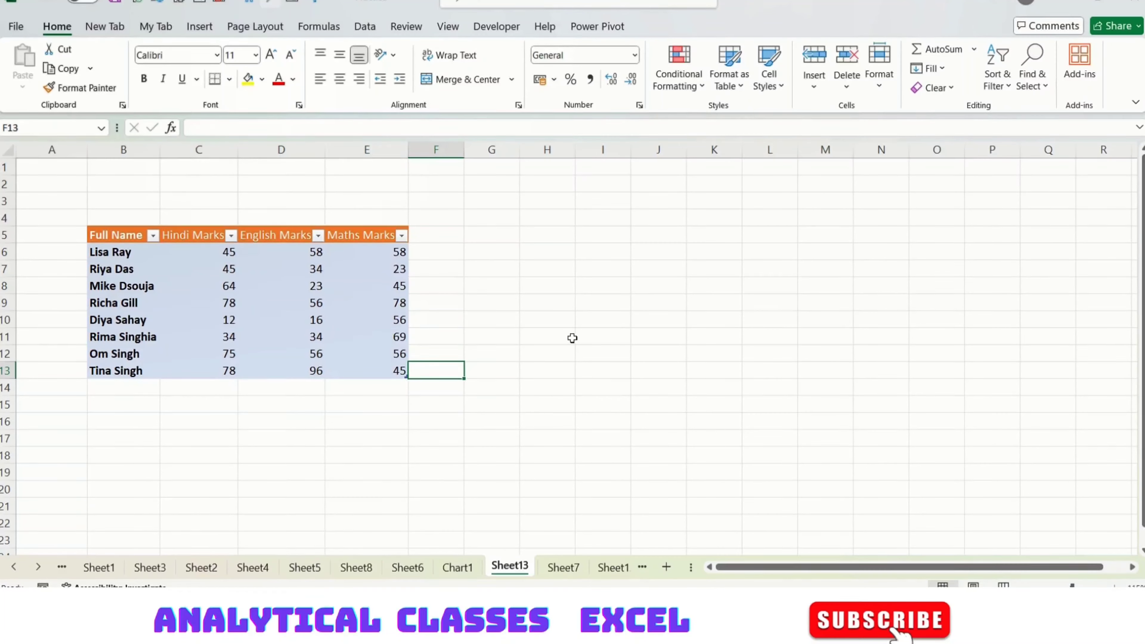
# Add a 'Total marks' header in F5, extending the table.
pyautogui.click(440, 236)
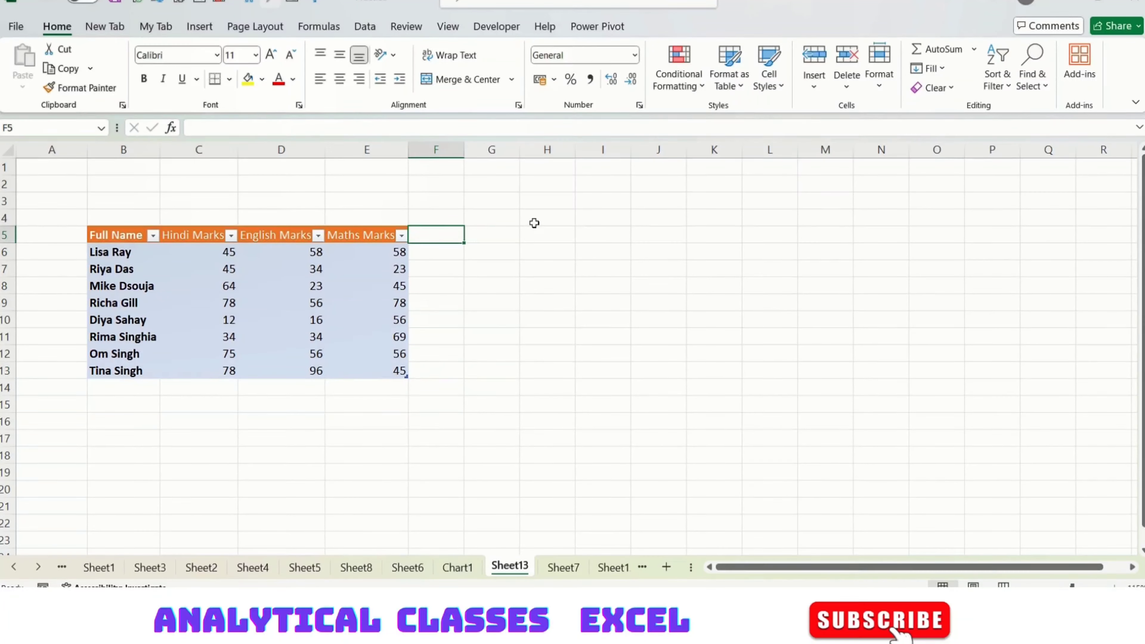
pyautogui.write('Total ')
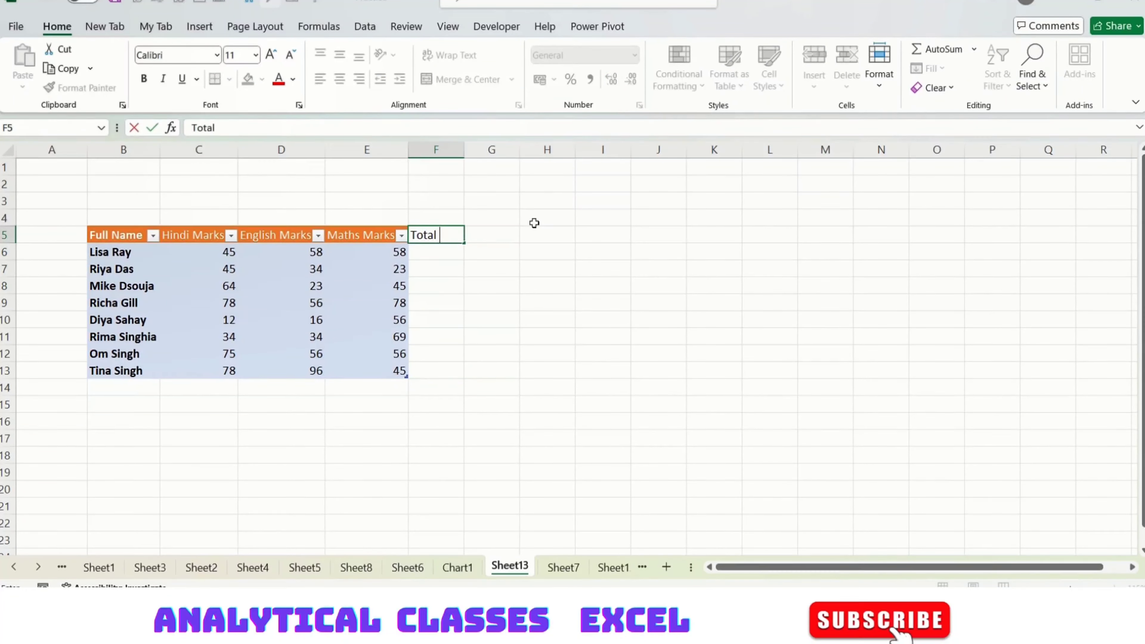
pyautogui.write('marks')
pyautogui.press('Return')
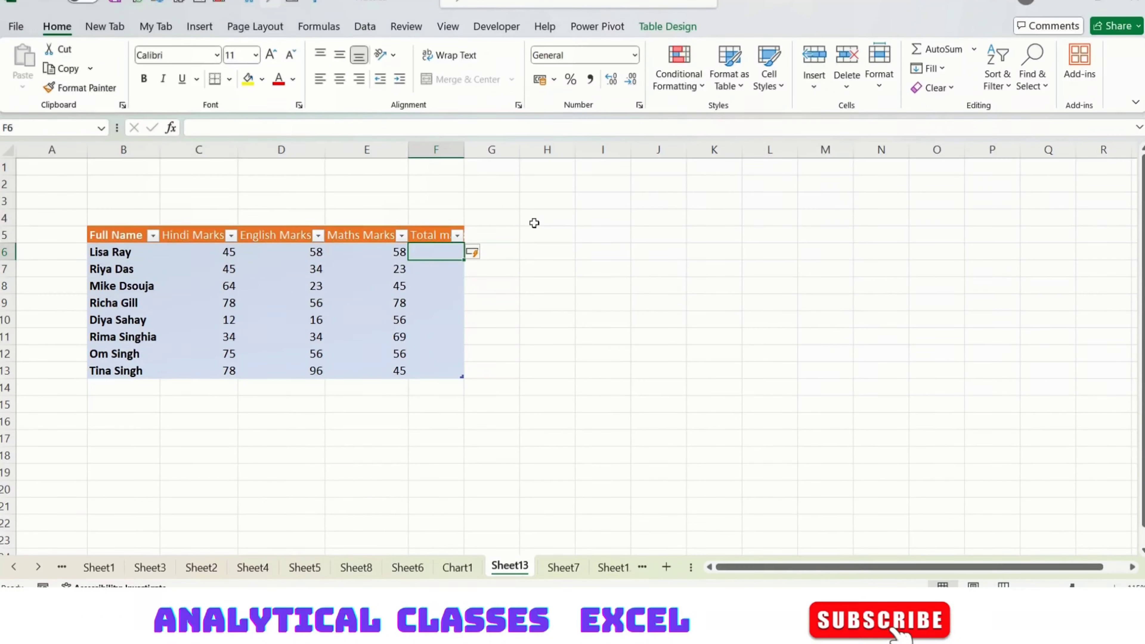
# Enter =SUM over C6:E6 in F6, auto-filling totals for every student.
pyautogui.write('=')
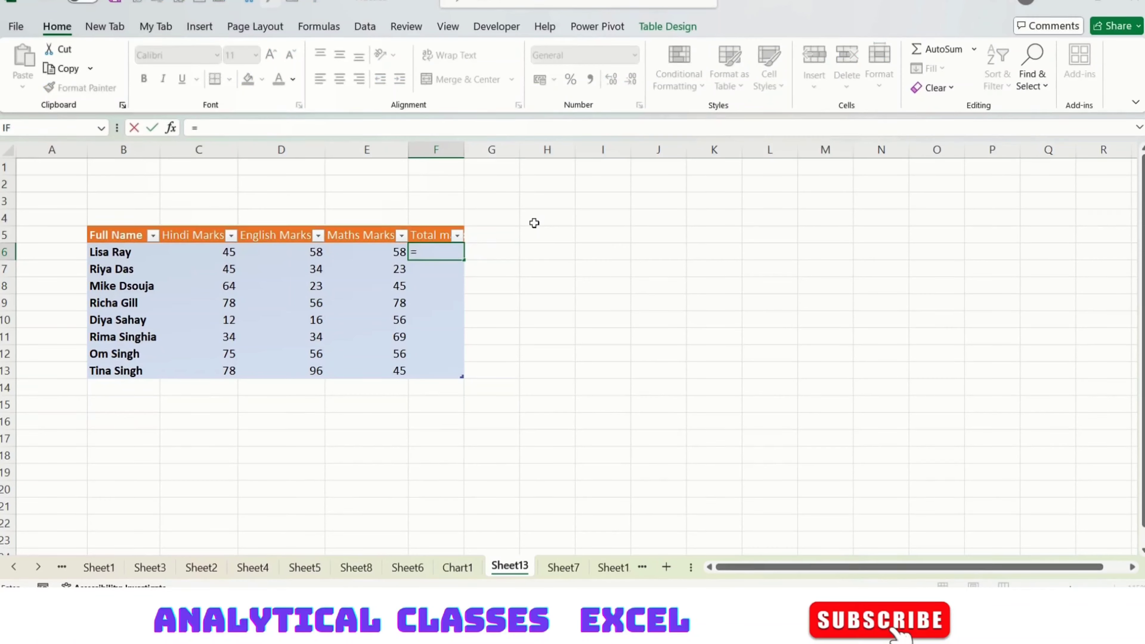
pyautogui.write('sum(')
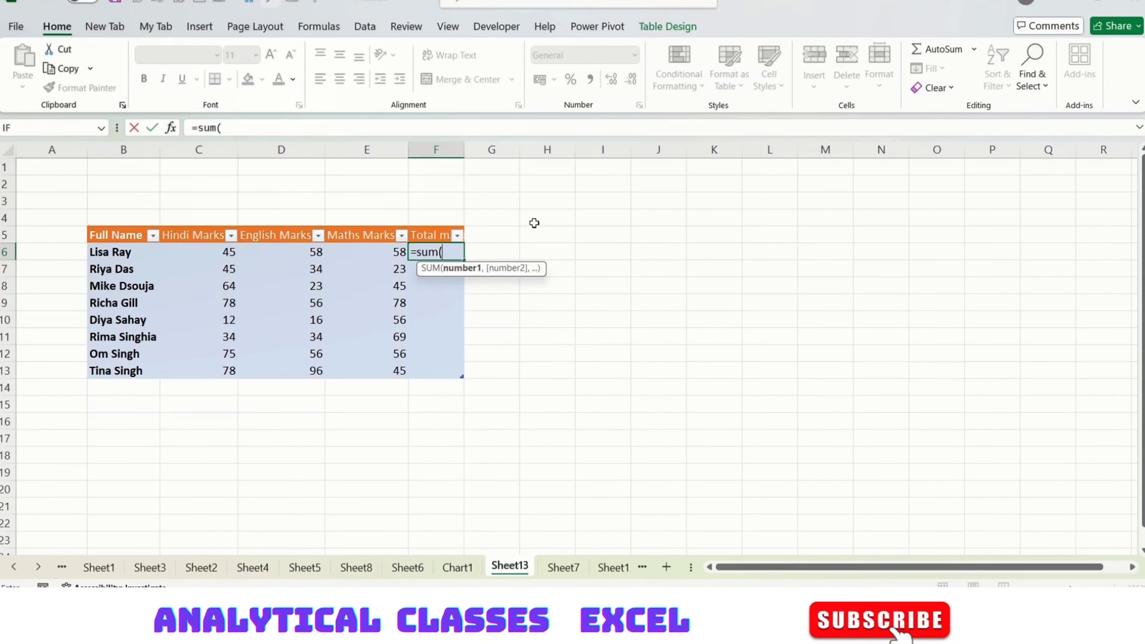
pyautogui.press('Left')
pyautogui.press('Left')
pyautogui.press('Left')
pyautogui.hotkey('shift', 'Right')
pyautogui.hotkey('shift', 'Right')
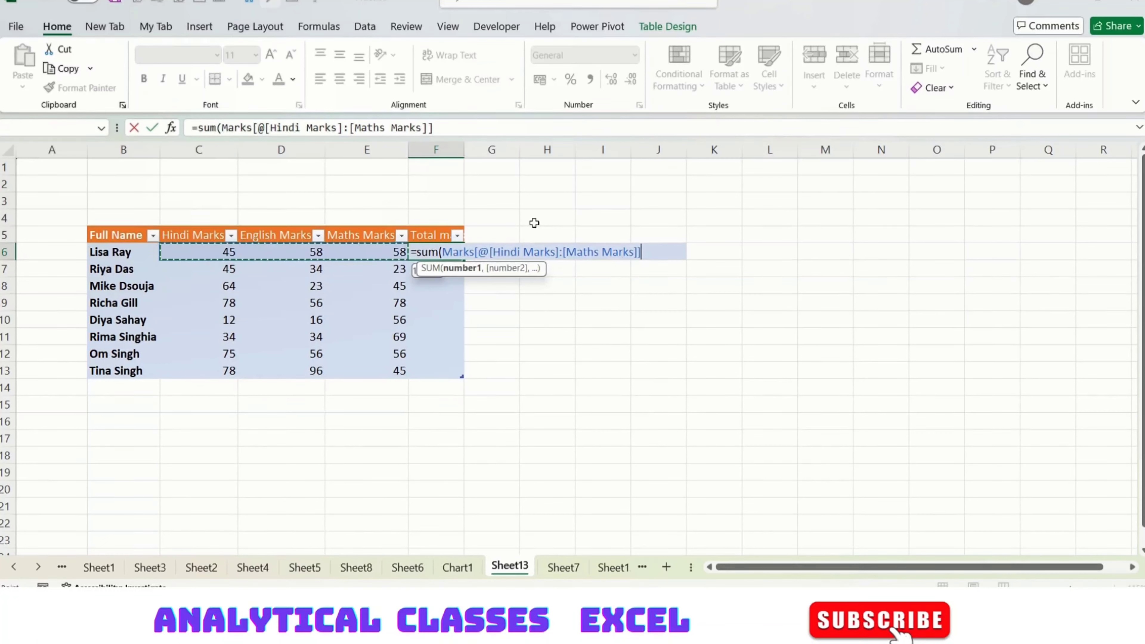
pyautogui.press('Return')
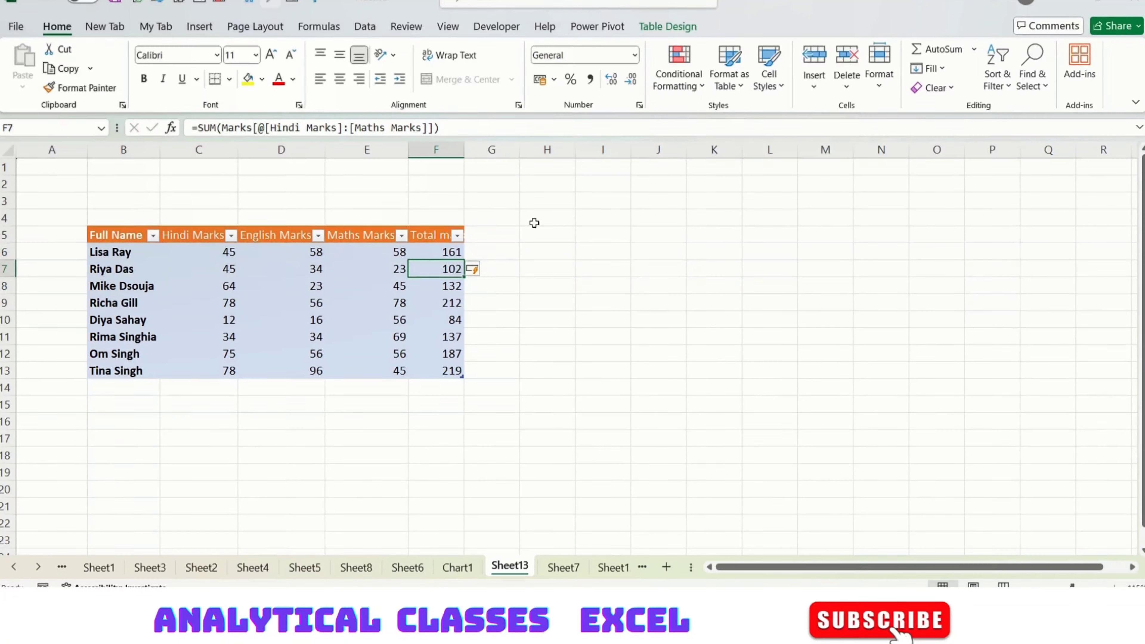
pyautogui.press('Up')
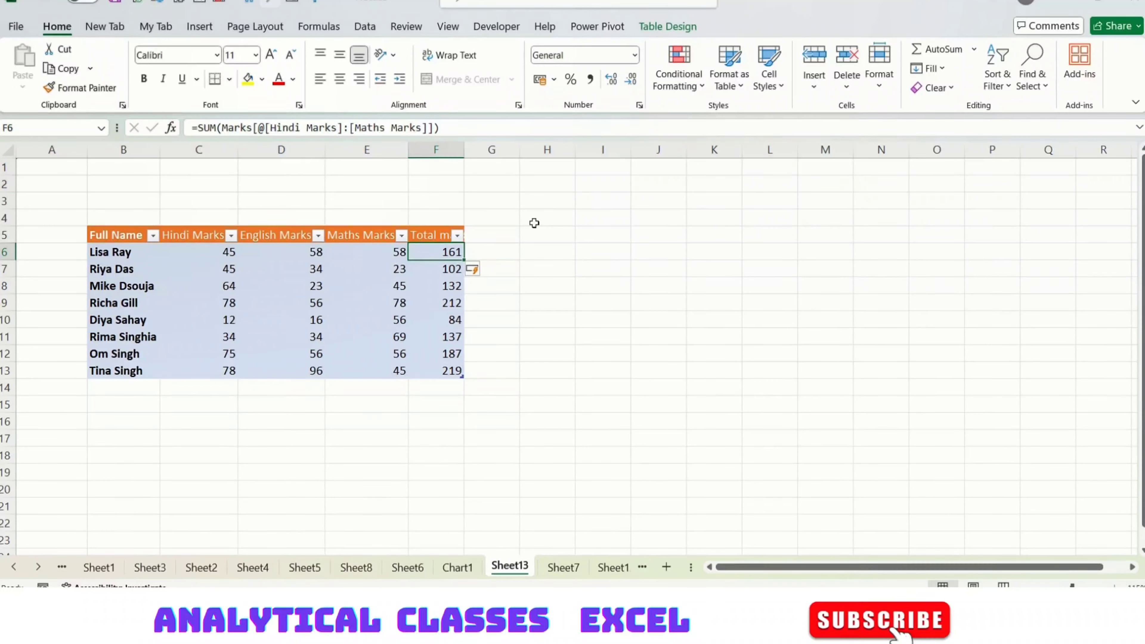
pyautogui.click(545, 303)
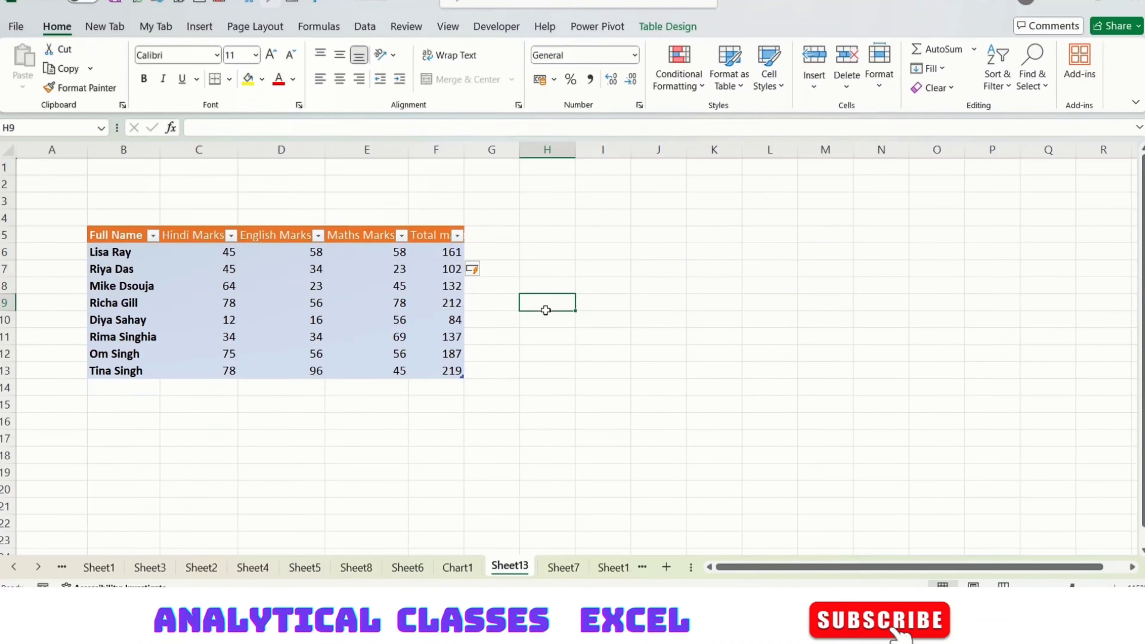